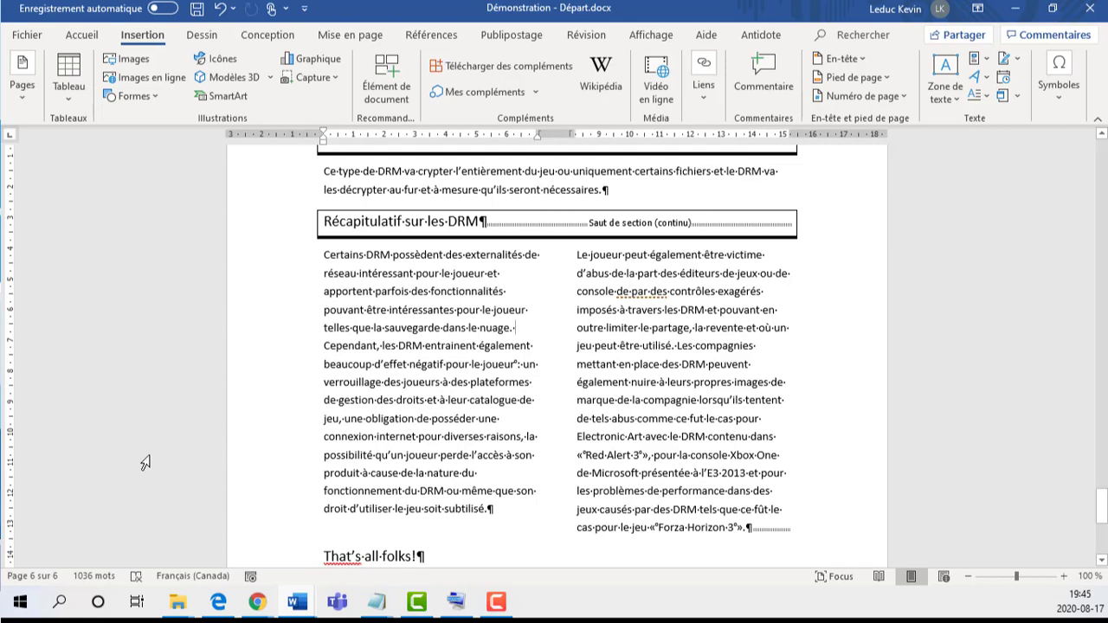
Switch to Paint, paste the full-screen capture onto a blank canvas, view it maximized, and return to the Word document.
{"action": "left_click", "coordinate": [24, 604]}
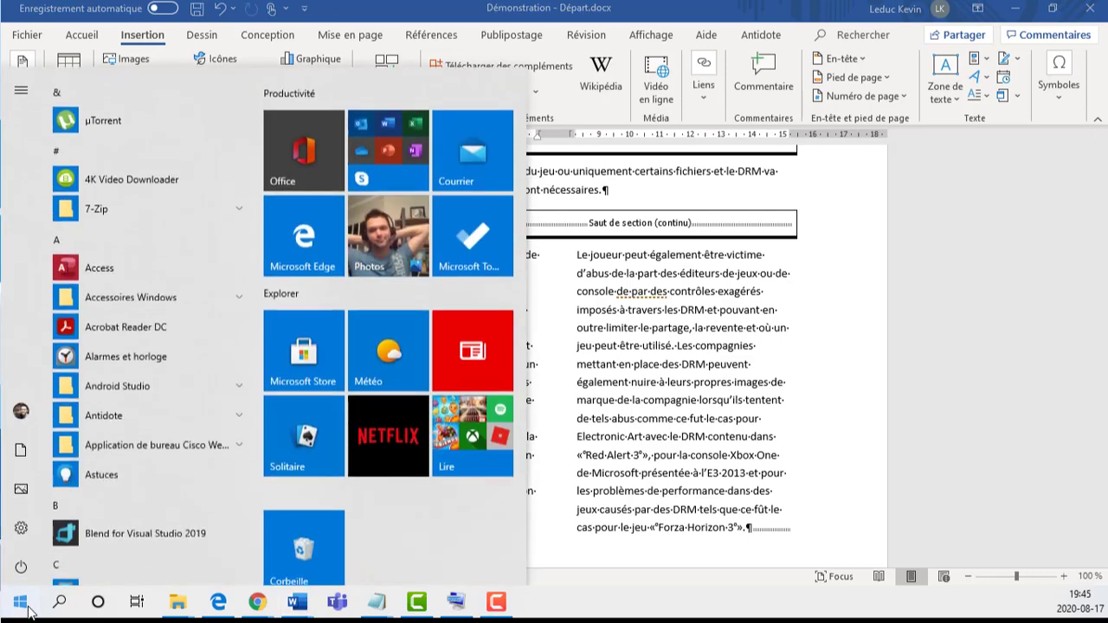
{"action": "left_click", "coordinate": [28, 609]}
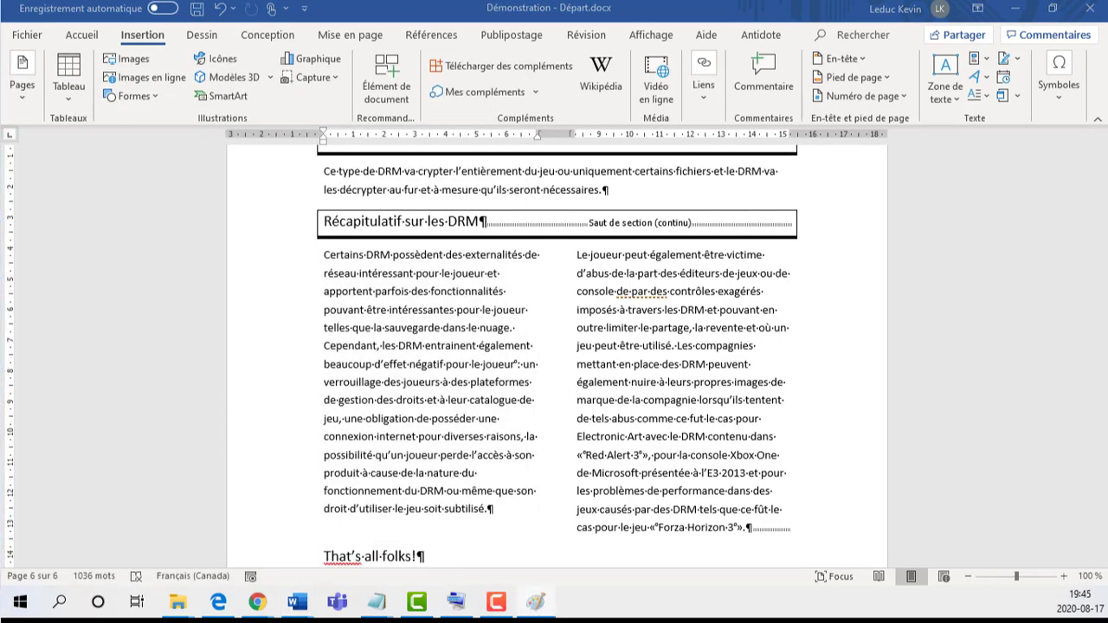
{"action": "key", "text": "ctrl+v"}
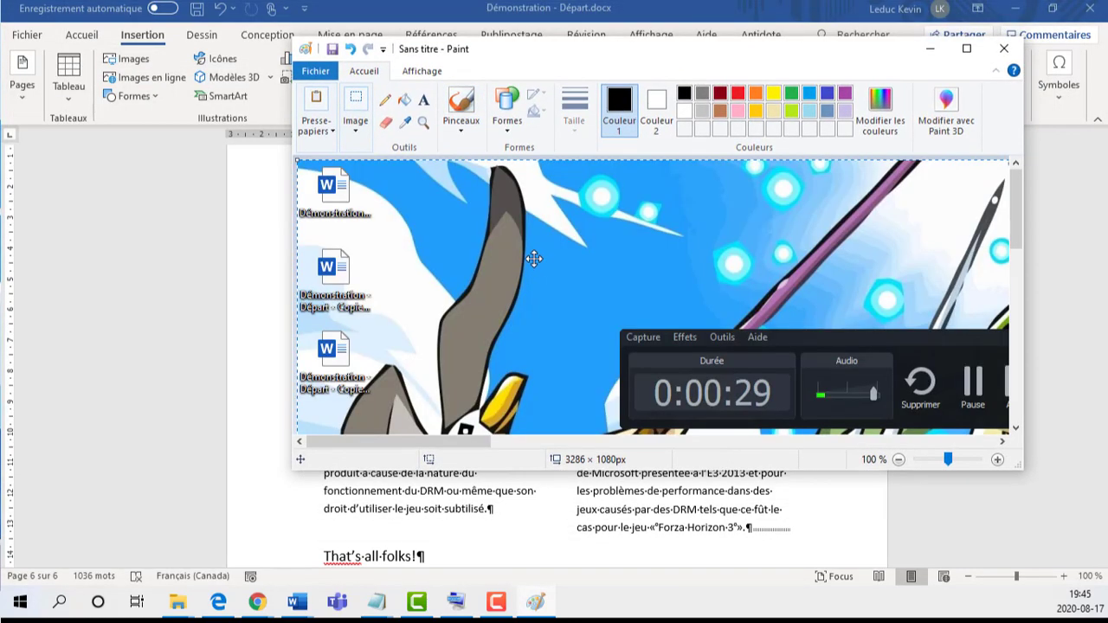
{"action": "double_click", "coordinate": [580, 52]}
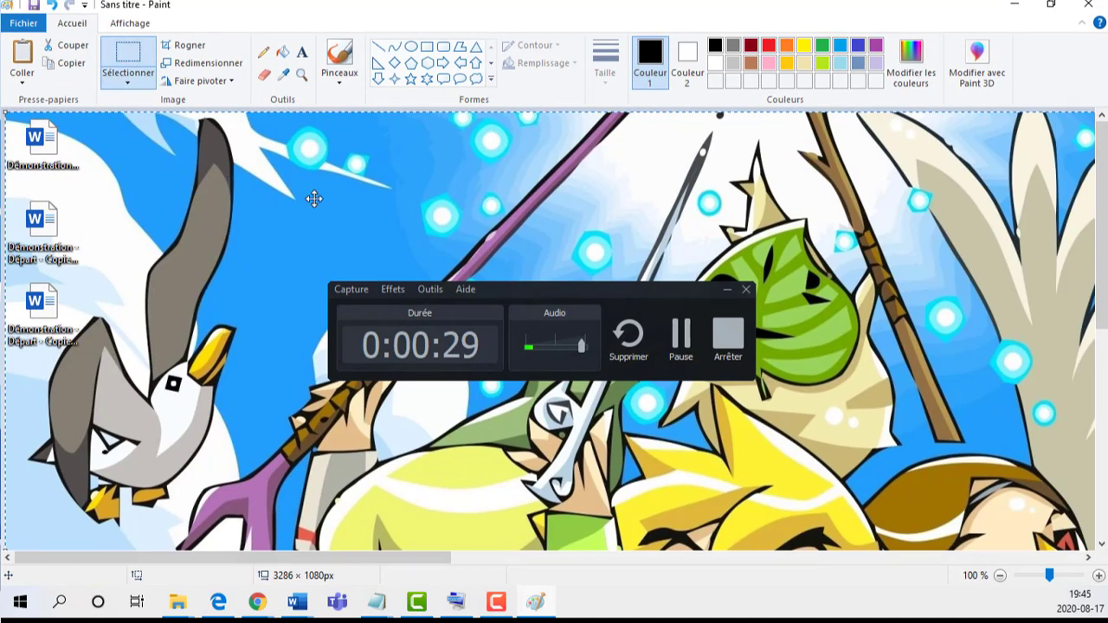
{"action": "left_click", "coordinate": [1016, 7]}
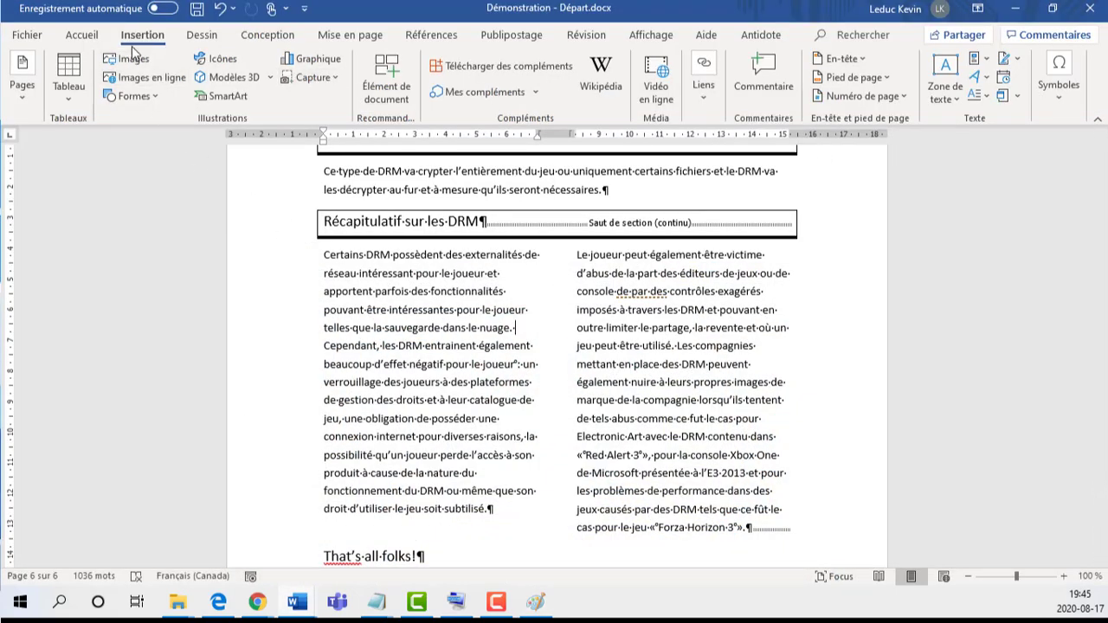
Insert a screen clipping of the wallpaper characters into the first column, after the sentence ending "dans le nuage.".
{"action": "left_click", "coordinate": [314, 78]}
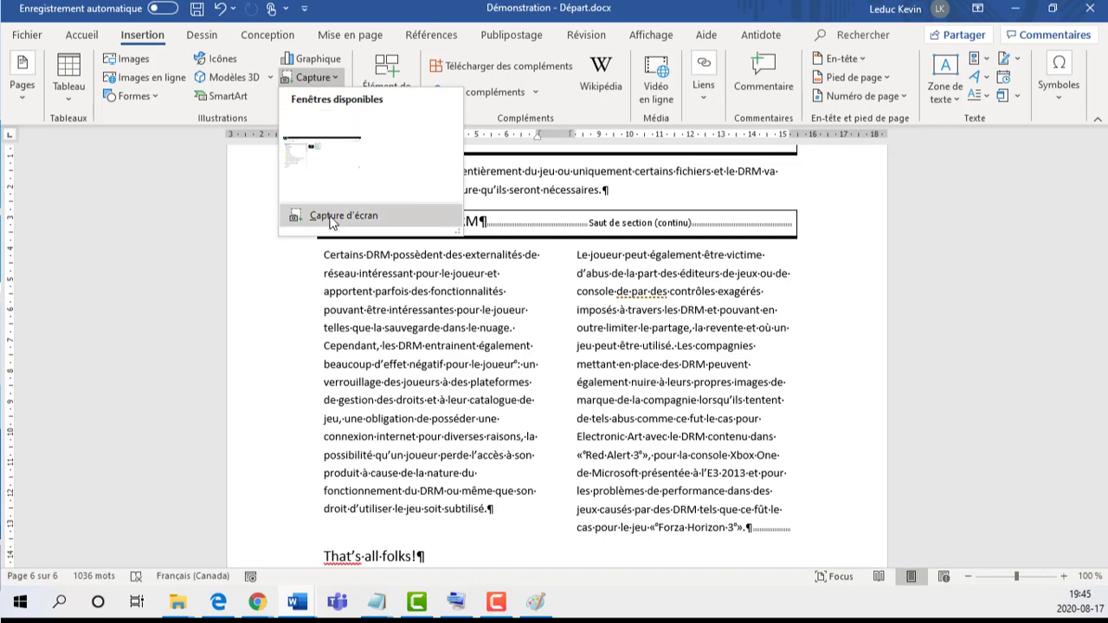
{"action": "left_click", "coordinate": [292, 216]}
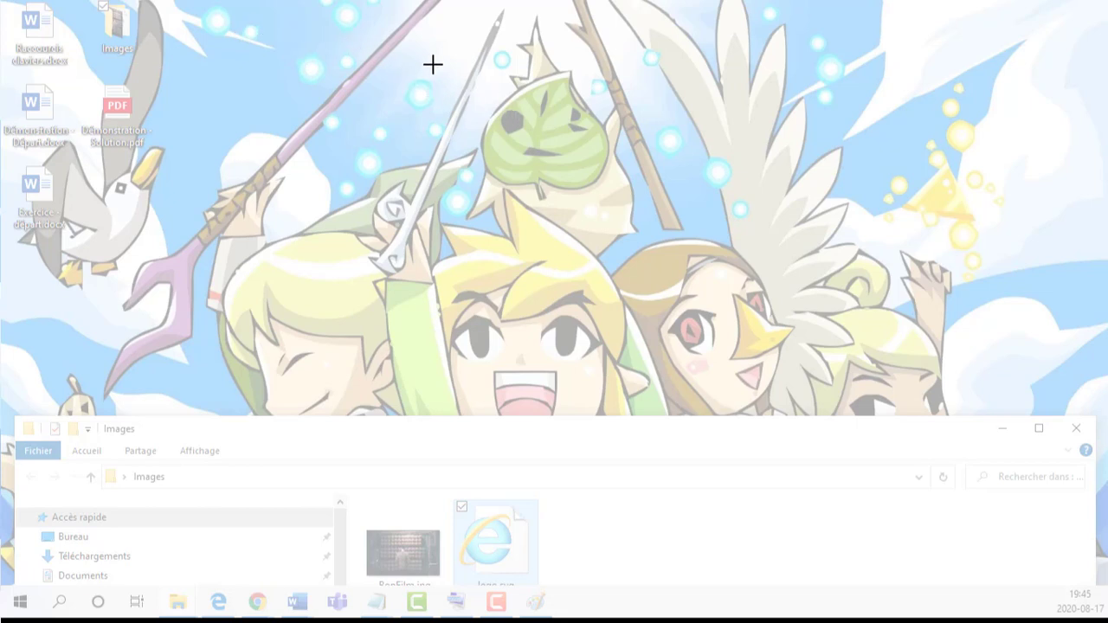
{"action": "left_click_drag", "start_coordinate": [413, 39], "coordinate": [803, 409]}
{"action": "key", "text": "alt+Tab"}
{"action": "key", "text": "ctrl+v"}
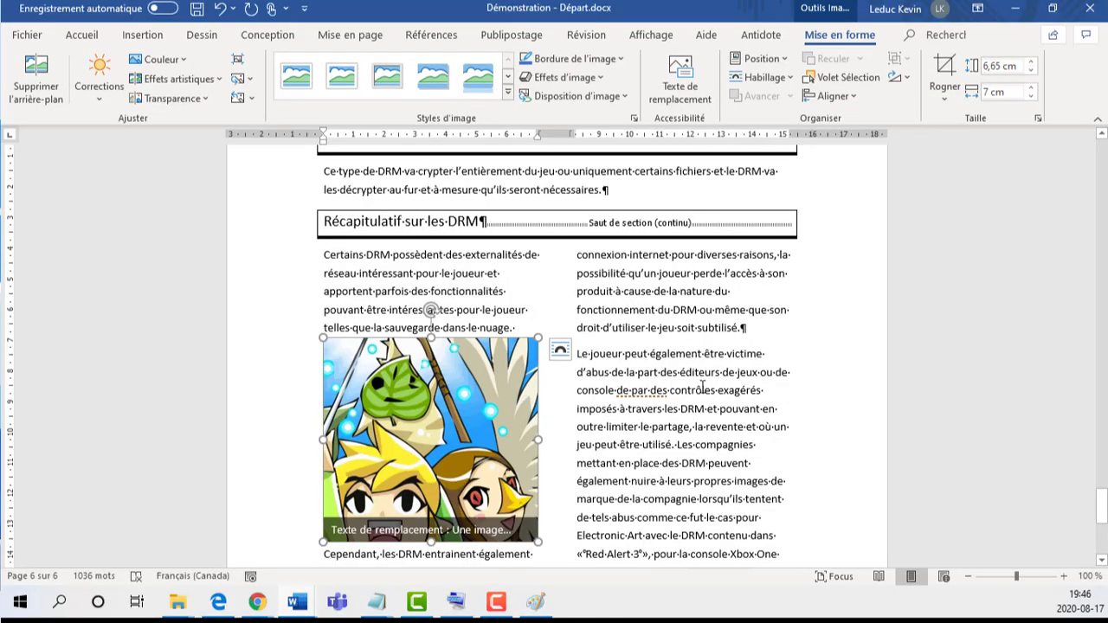
Shrink the inserted picture to about 3.87 cm high by 4.07 cm wide and move it up among the first column's lines.
{"action": "scroll", "coordinate": [703, 387], "scroll_direction": "down", "scroll_amount": 2}
{"action": "scroll", "coordinate": [601, 322], "scroll_direction": "up", "scroll_amount": 1}
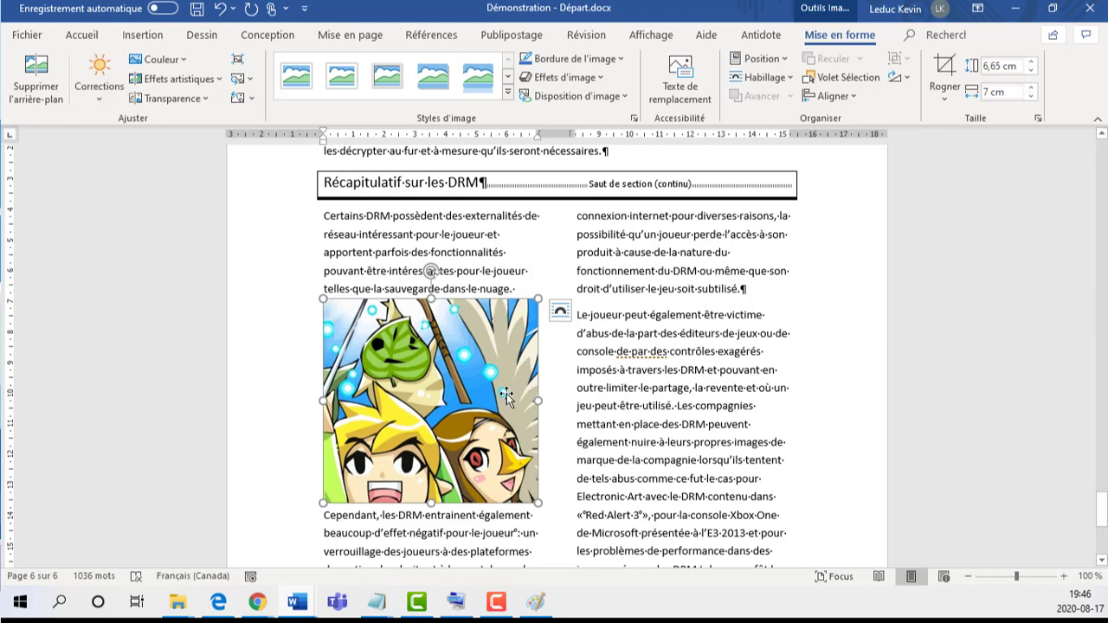
{"action": "left_click_drag", "start_coordinate": [449, 336], "coordinate": [434, 250]}
{"action": "left_click_drag", "start_coordinate": [439, 312], "coordinate": [434, 498]}
{"action": "left_click_drag", "start_coordinate": [433, 398], "coordinate": [430, 272]}
{"action": "left_click_drag", "start_coordinate": [538, 279], "coordinate": [449, 313]}
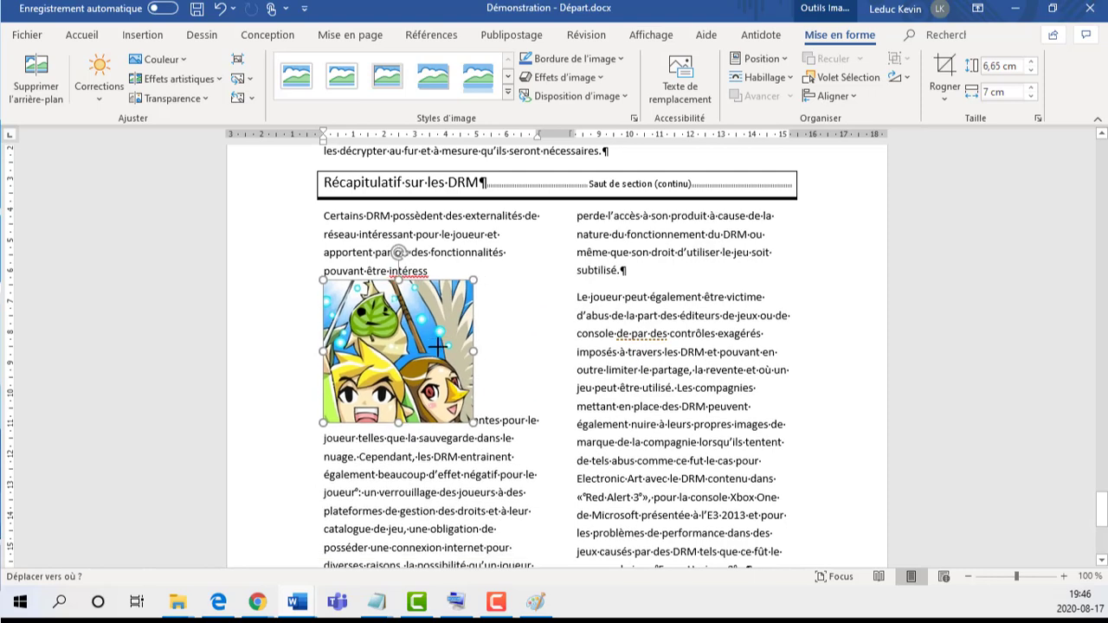
{"action": "left_click_drag", "start_coordinate": [373, 326], "coordinate": [431, 450]}
{"action": "left_click", "coordinate": [401, 295]}
{"action": "left_click_drag", "start_coordinate": [400, 297], "coordinate": [400, 296]}
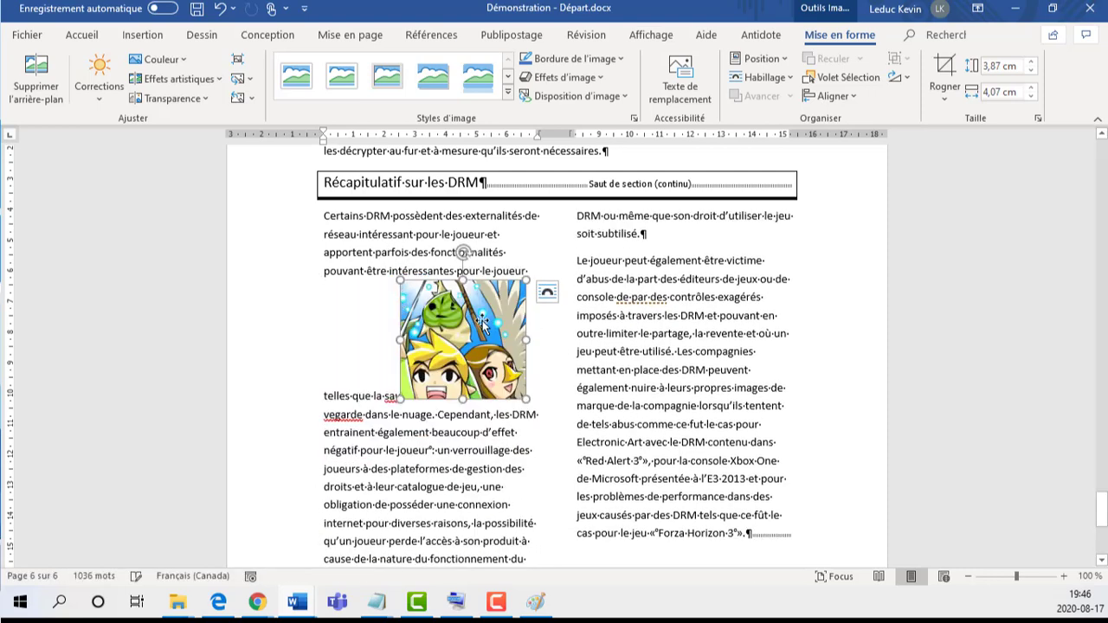
{"action": "left_click_drag", "start_coordinate": [481, 321], "coordinate": [400, 252]}
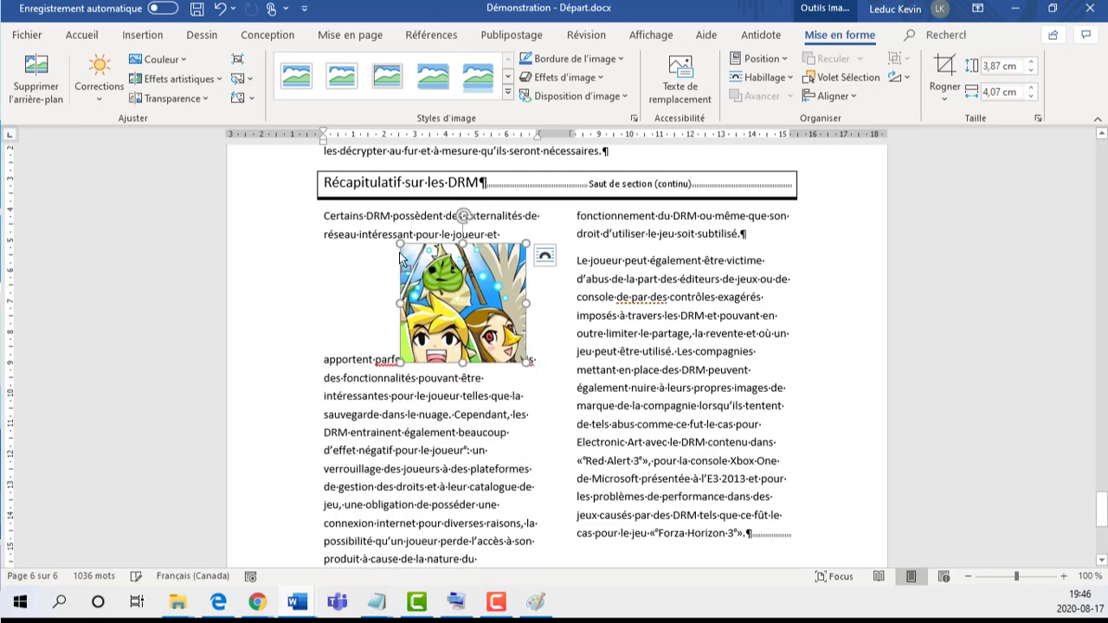
Set the picture's text wrapping to Encadré and move it against the first column's right edge.
{"action": "left_click", "coordinate": [785, 62]}
{"action": "left_click", "coordinate": [785, 62]}
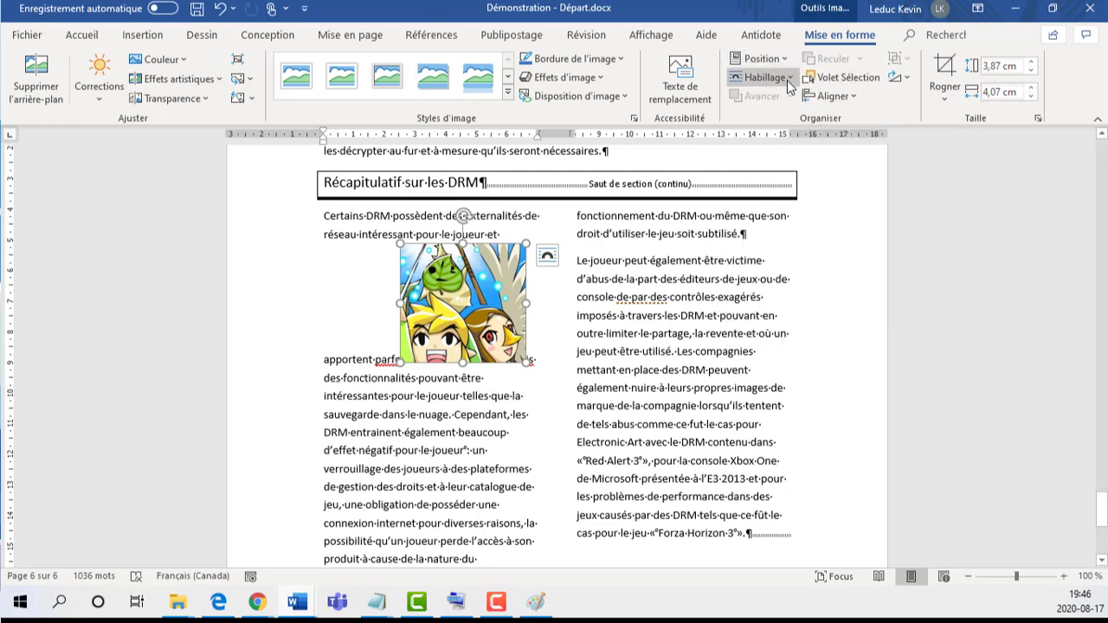
{"action": "left_click", "coordinate": [788, 79]}
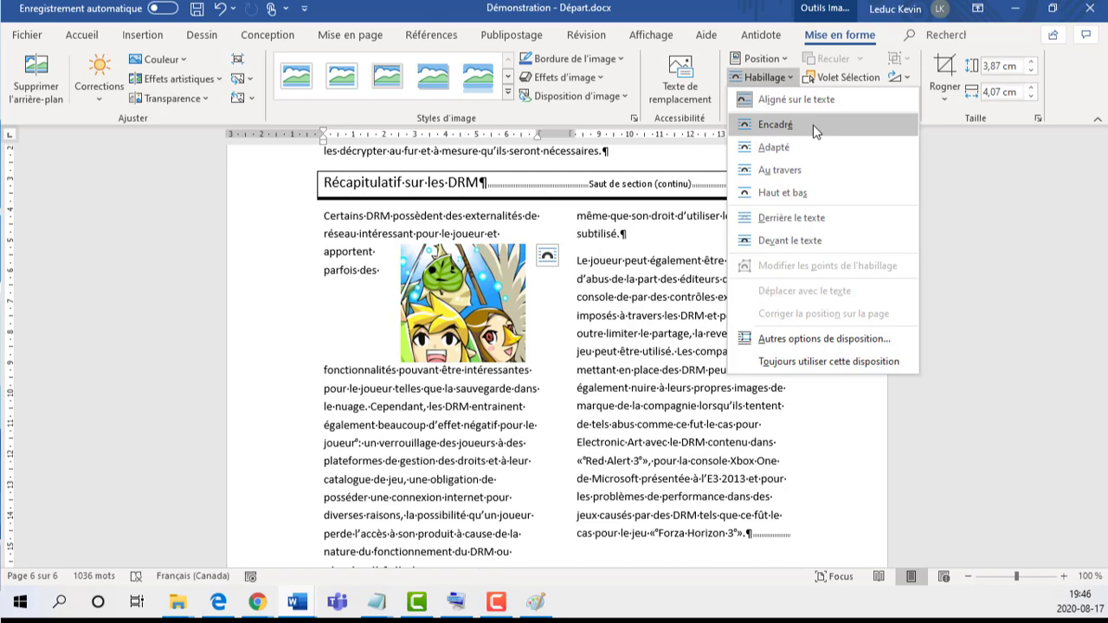
{"action": "left_click", "coordinate": [812, 124]}
{"action": "left_click_drag", "start_coordinate": [442, 359], "coordinate": [468, 374]}
Try the picture behind the text (Derrière le texte) in the second column, and in front of it (Devant le texte) between both columns.
{"action": "left_click", "coordinate": [782, 78]}
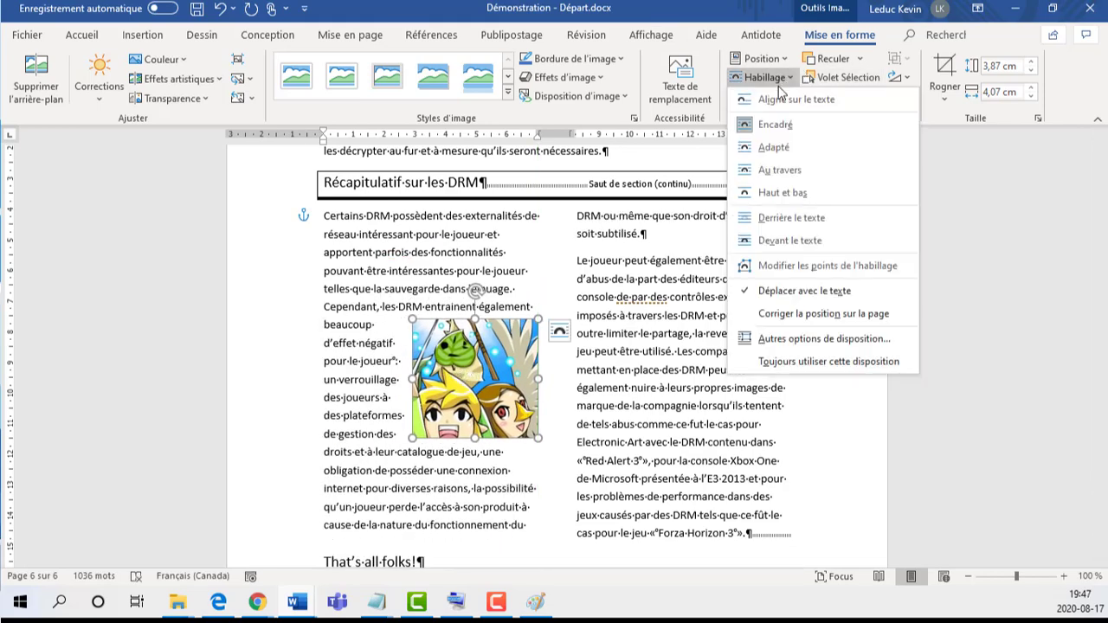
{"action": "left_click", "coordinate": [773, 222]}
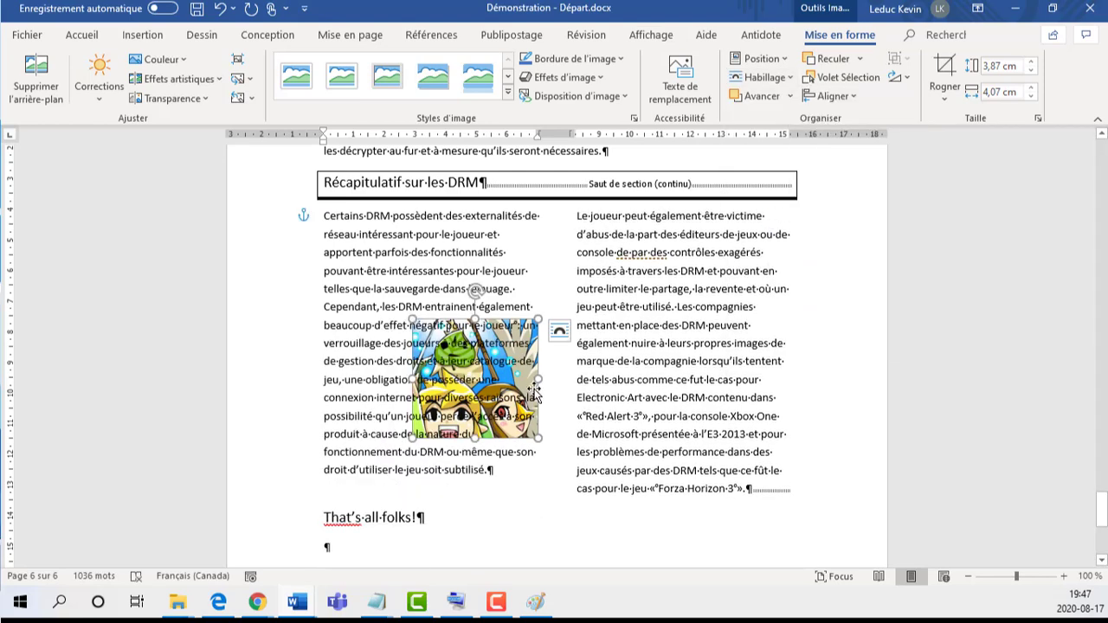
{"action": "left_click_drag", "start_coordinate": [520, 370], "coordinate": [810, 268]}
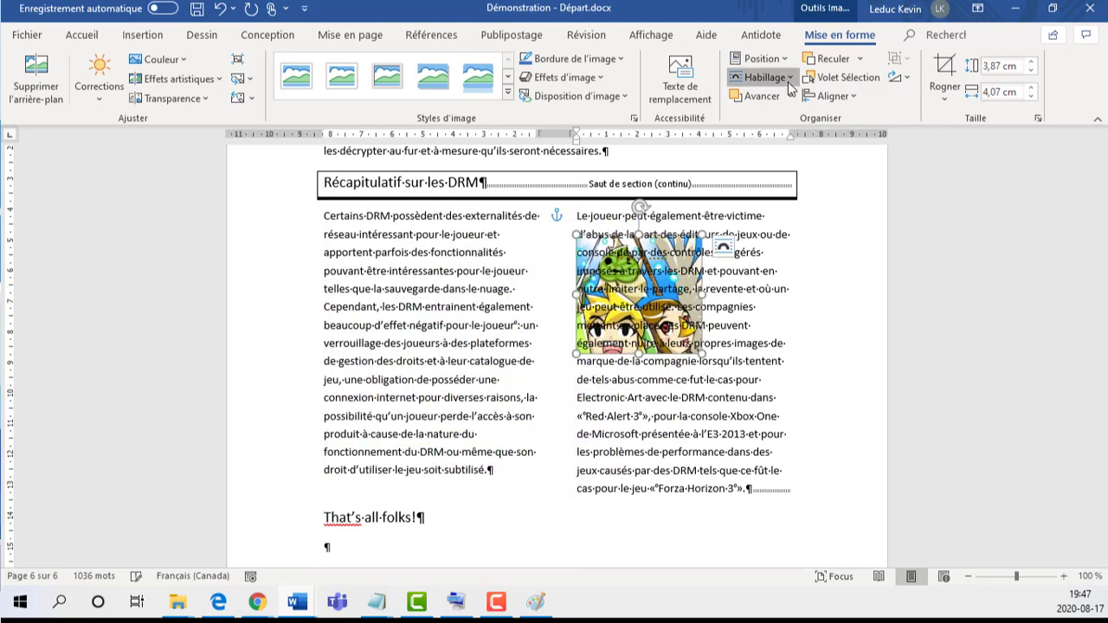
{"action": "left_click", "coordinate": [760, 77]}
{"action": "left_click", "coordinate": [786, 249]}
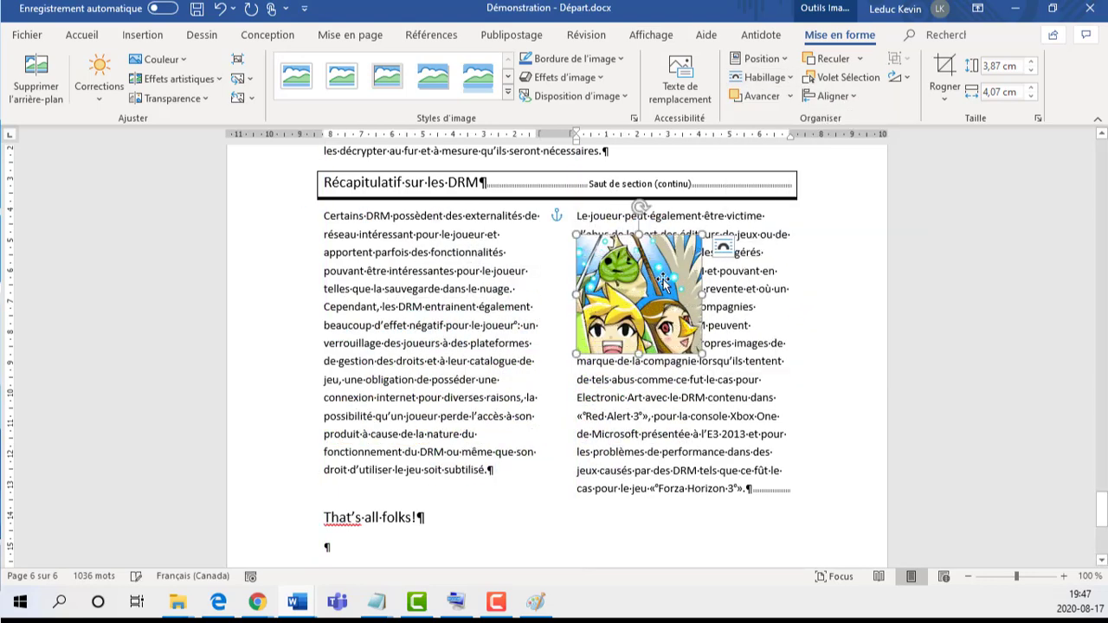
{"action": "left_click_drag", "start_coordinate": [708, 270], "coordinate": [621, 325]}
Set the picture's wrapping to Encadré and enlarge it to about 5.41 cm by 5.69 cm, centred between the two columns.
{"action": "left_click", "coordinate": [766, 77]}
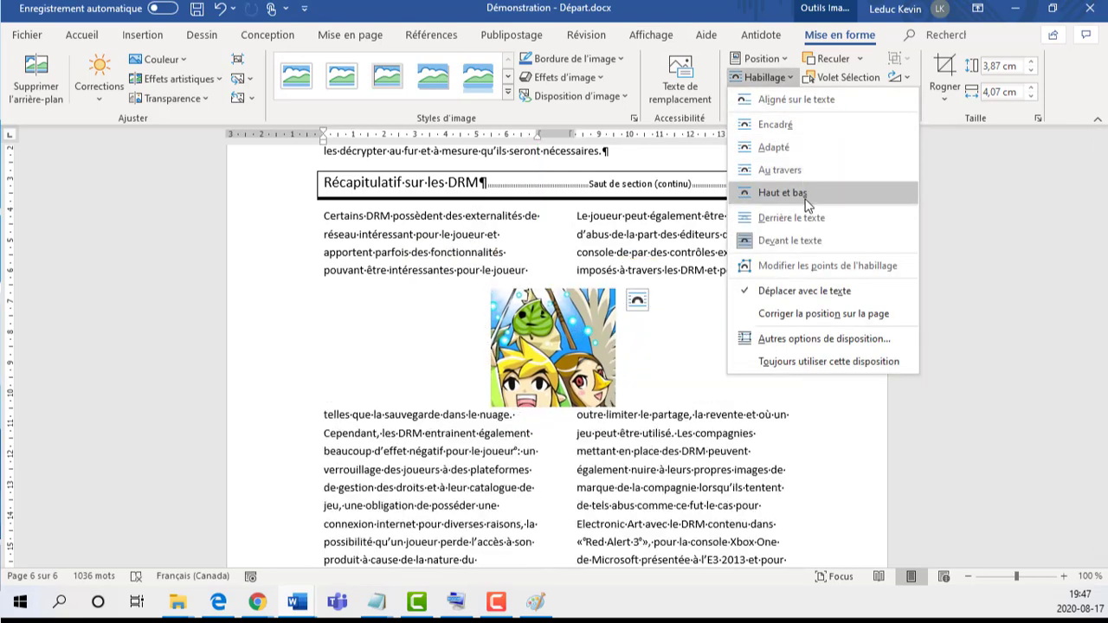
{"action": "left_click", "coordinate": [776, 125]}
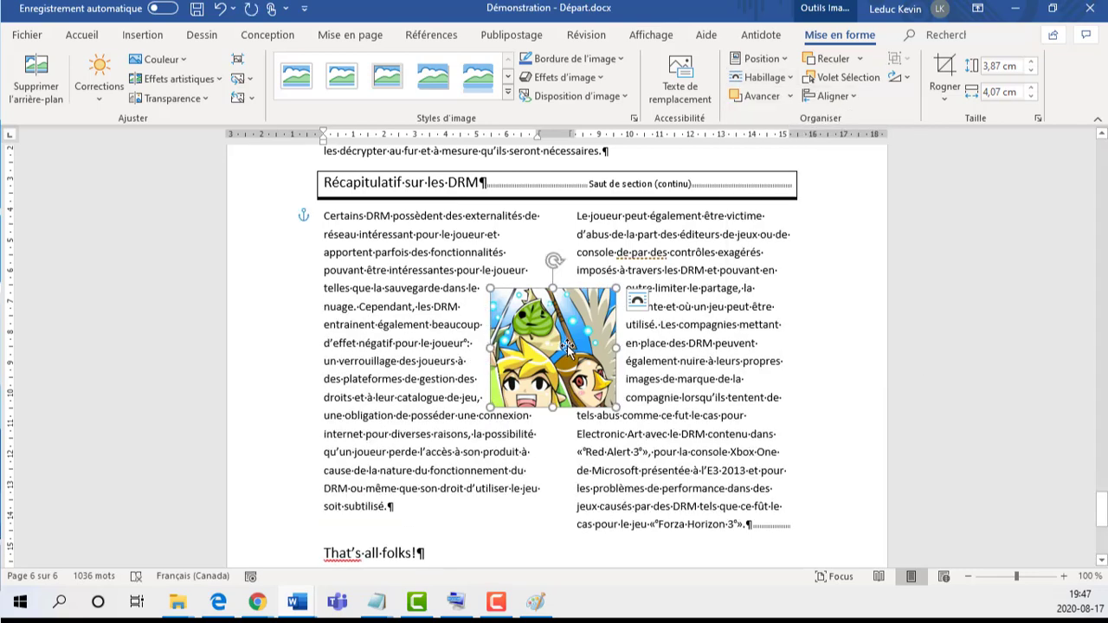
{"action": "left_click_drag", "start_coordinate": [571, 346], "coordinate": [517, 381]}
{"action": "left_click_drag", "start_coordinate": [576, 325], "coordinate": [621, 319]}
{"action": "left_click", "coordinate": [697, 252]}
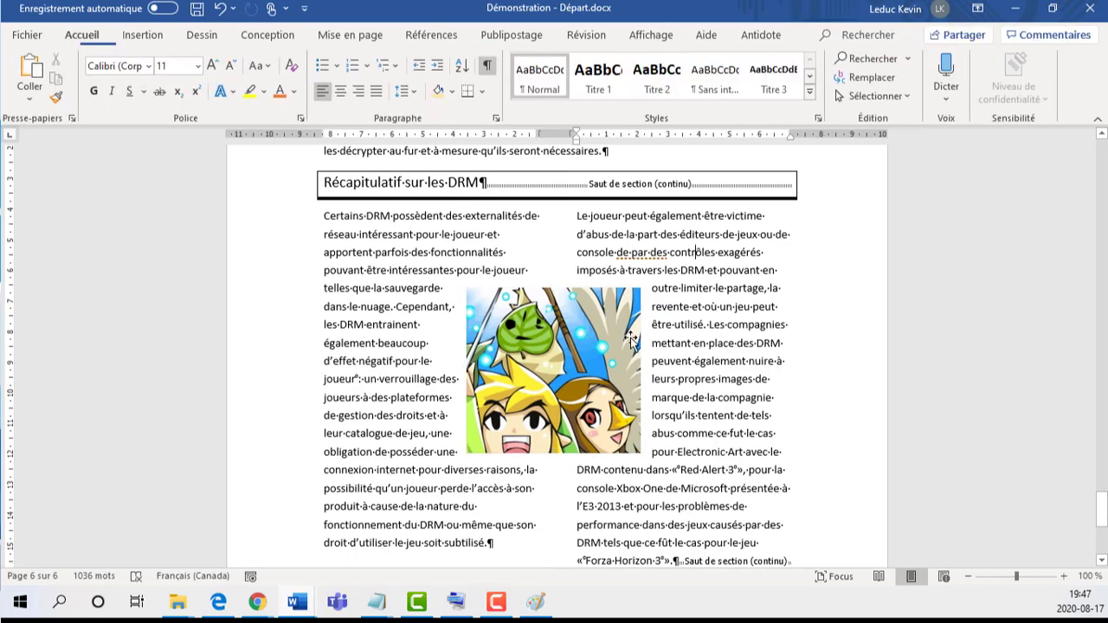
Examine the predefined page positions and text-wrapping options available for the selected picture.
{"action": "left_click", "coordinate": [629, 327]}
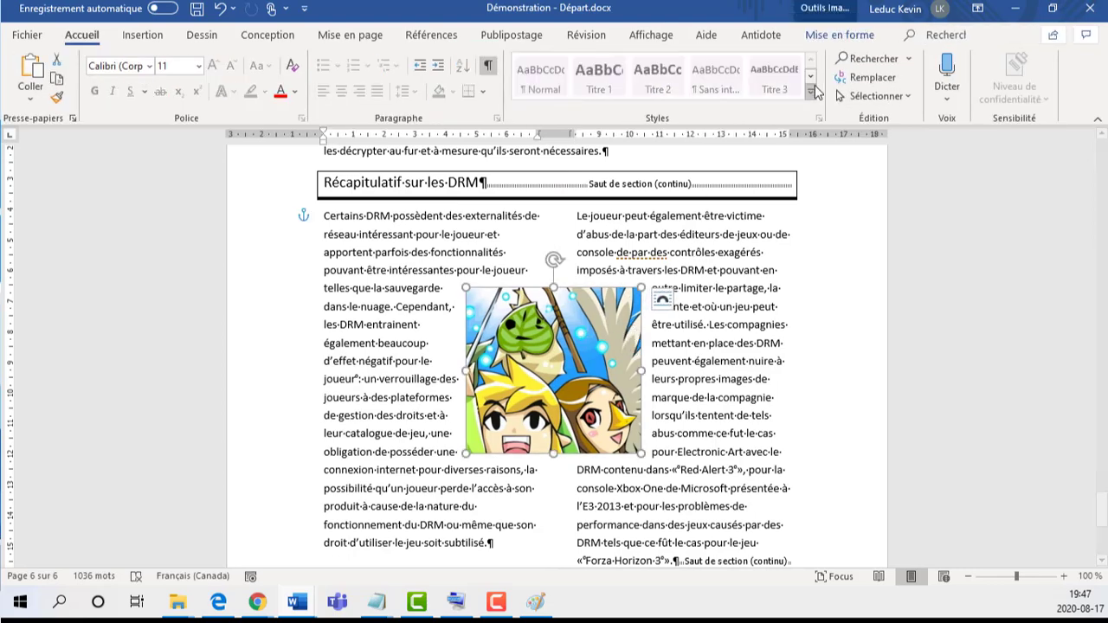
{"action": "left_click", "coordinate": [835, 36]}
{"action": "left_click", "coordinate": [763, 61]}
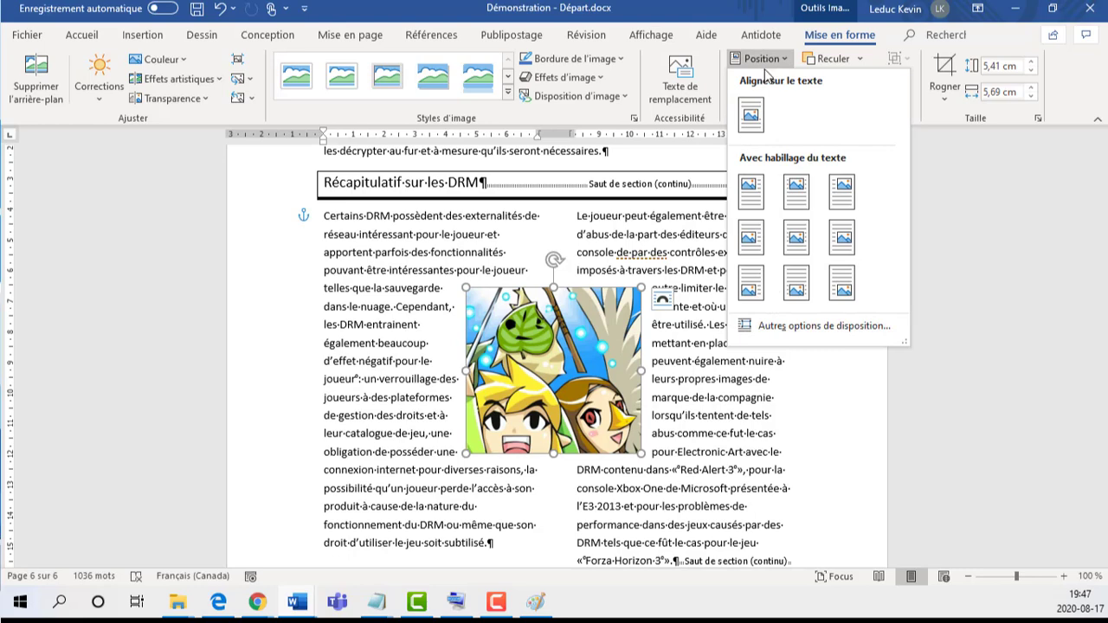
{"action": "left_click", "coordinate": [784, 60]}
{"action": "left_click", "coordinate": [784, 80]}
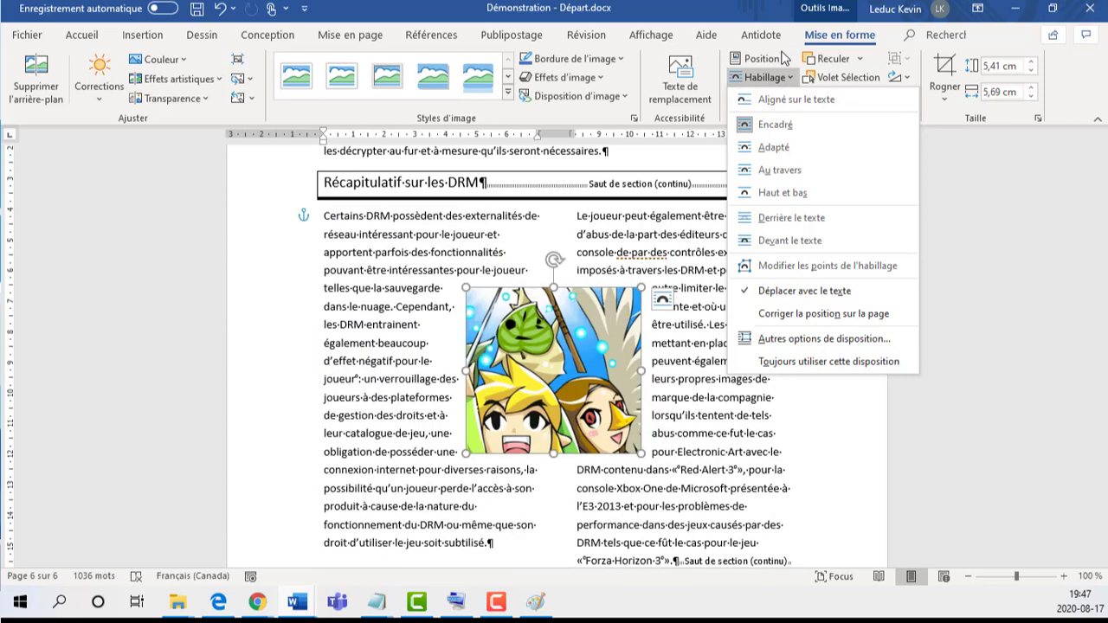
{"action": "left_click", "coordinate": [784, 58]}
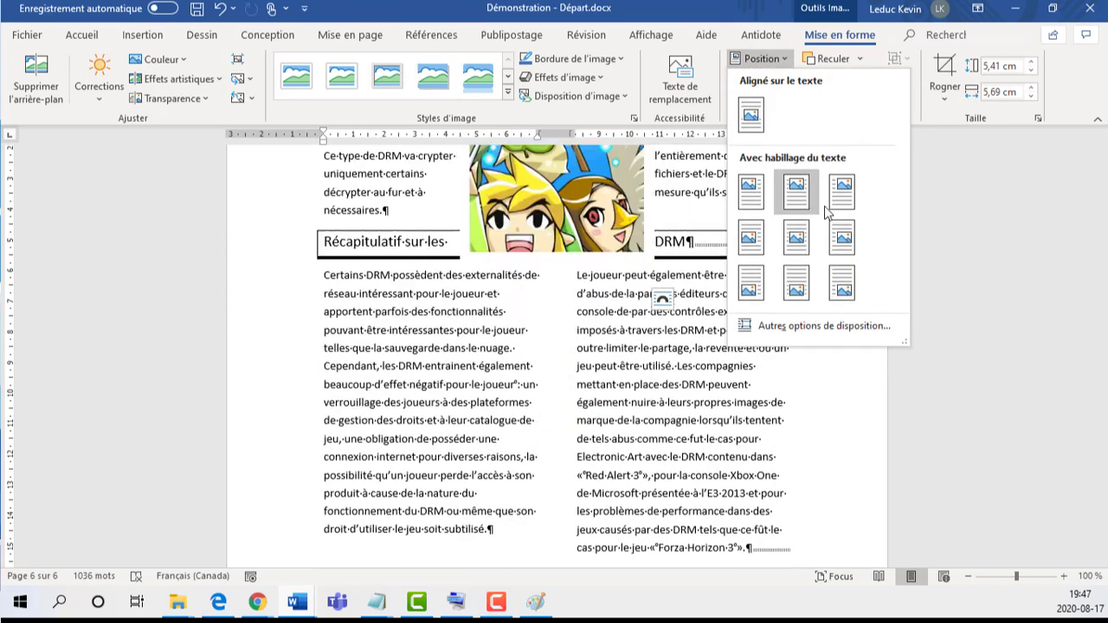
{"action": "left_click", "coordinate": [796, 236]}
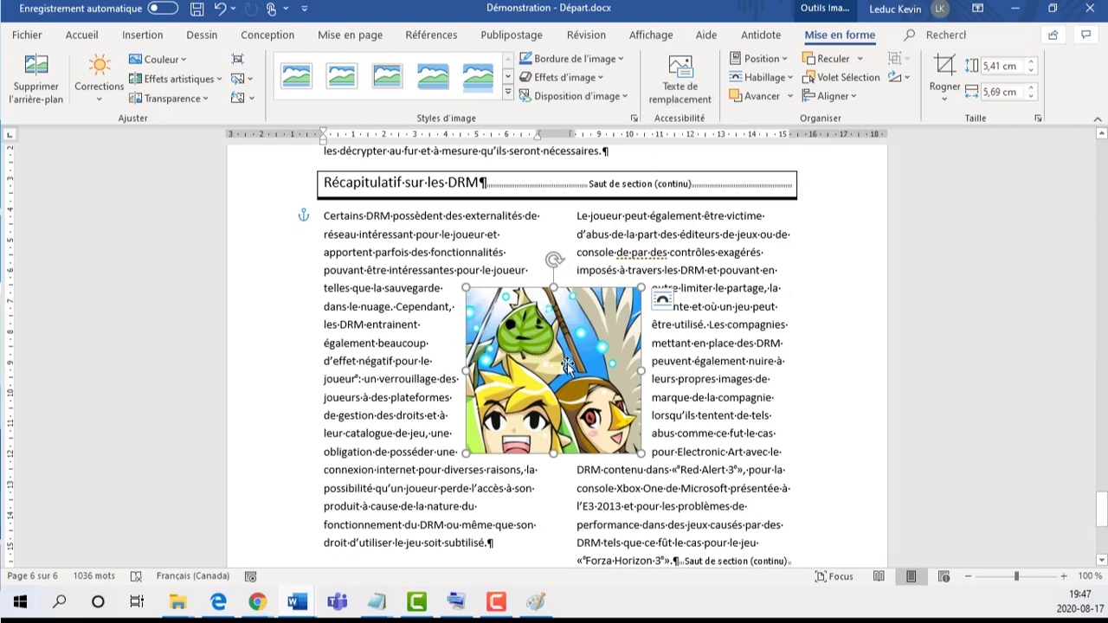
Review the picture's alternative text description and close it without editing.
{"action": "left_click", "coordinate": [681, 87]}
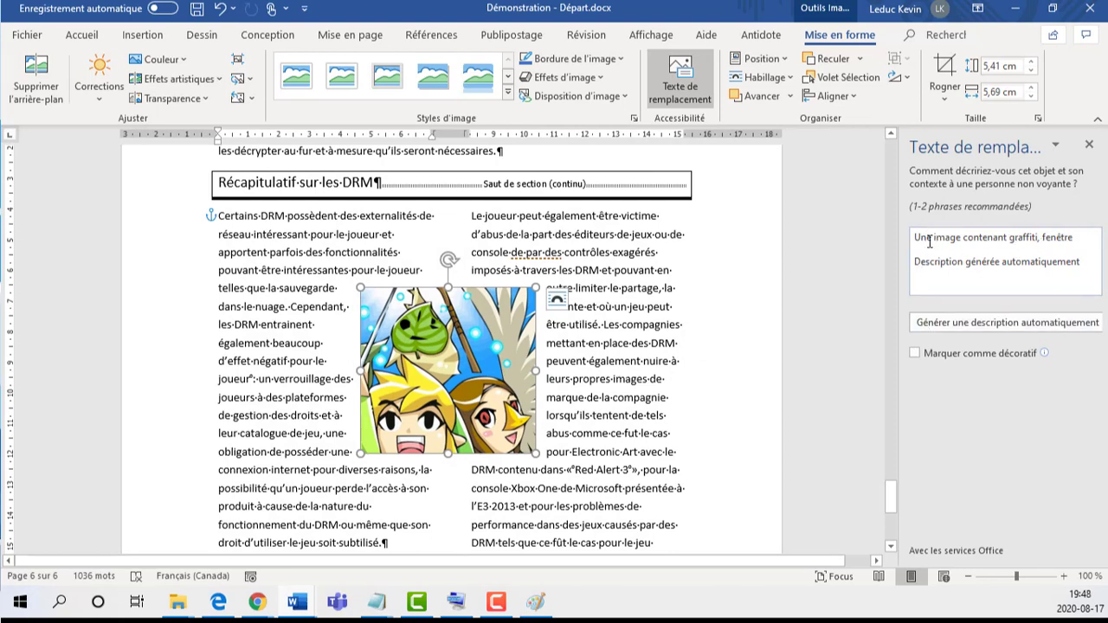
{"action": "left_click_drag", "start_coordinate": [916, 243], "coordinate": [1097, 288]}
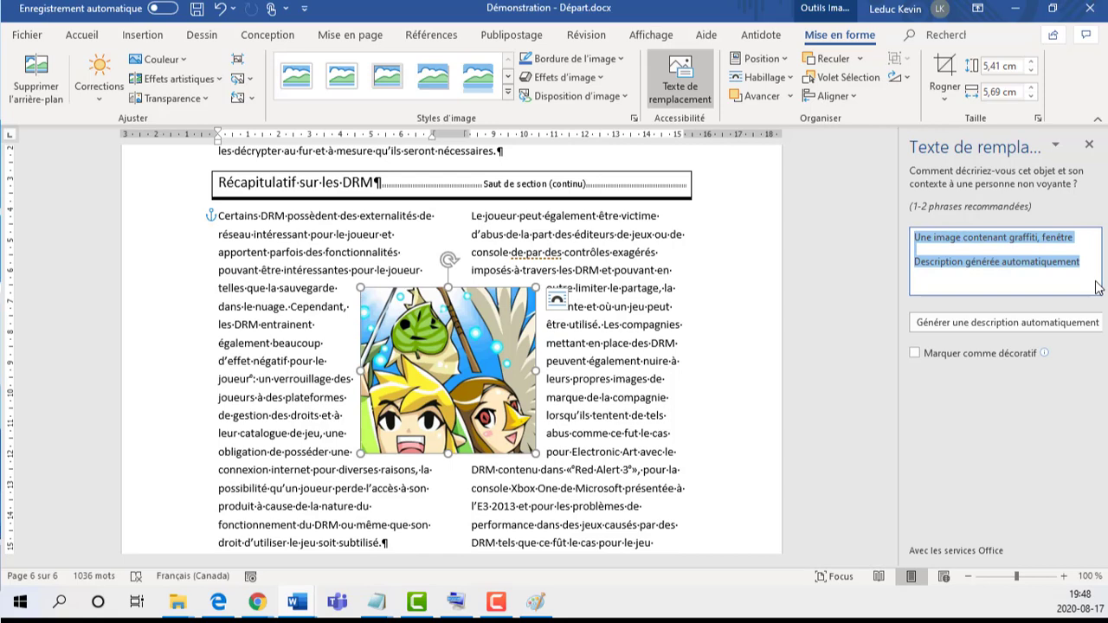
{"action": "left_click", "coordinate": [680, 87]}
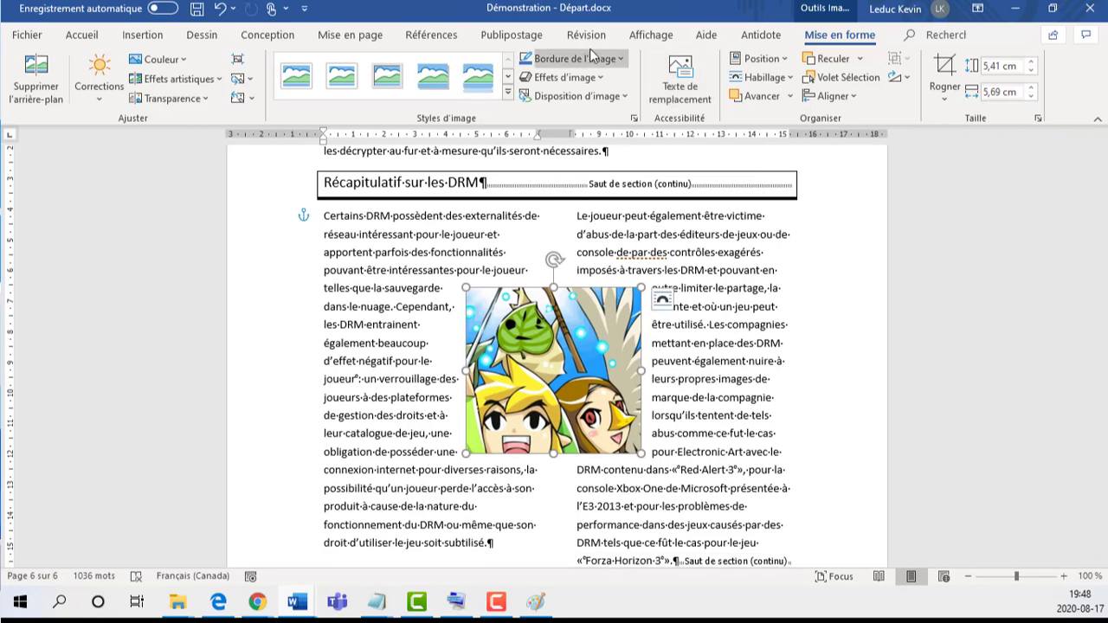
Add a black border around the picture and increase its line thickness.
{"action": "left_click", "coordinate": [594, 57]}
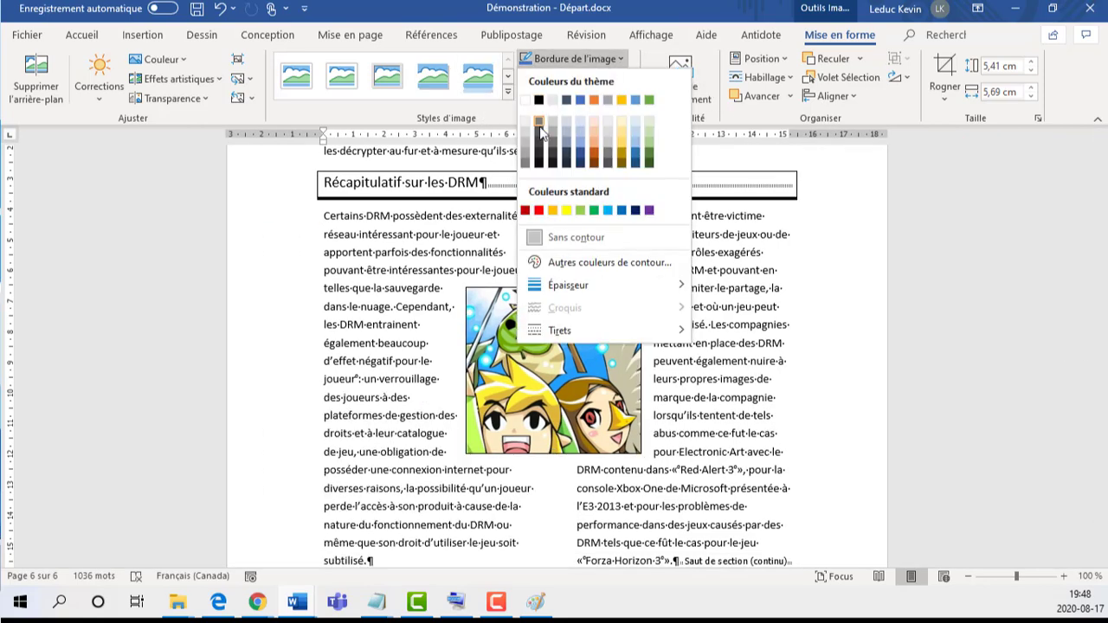
{"action": "mouse_move", "coordinate": [614, 285]}
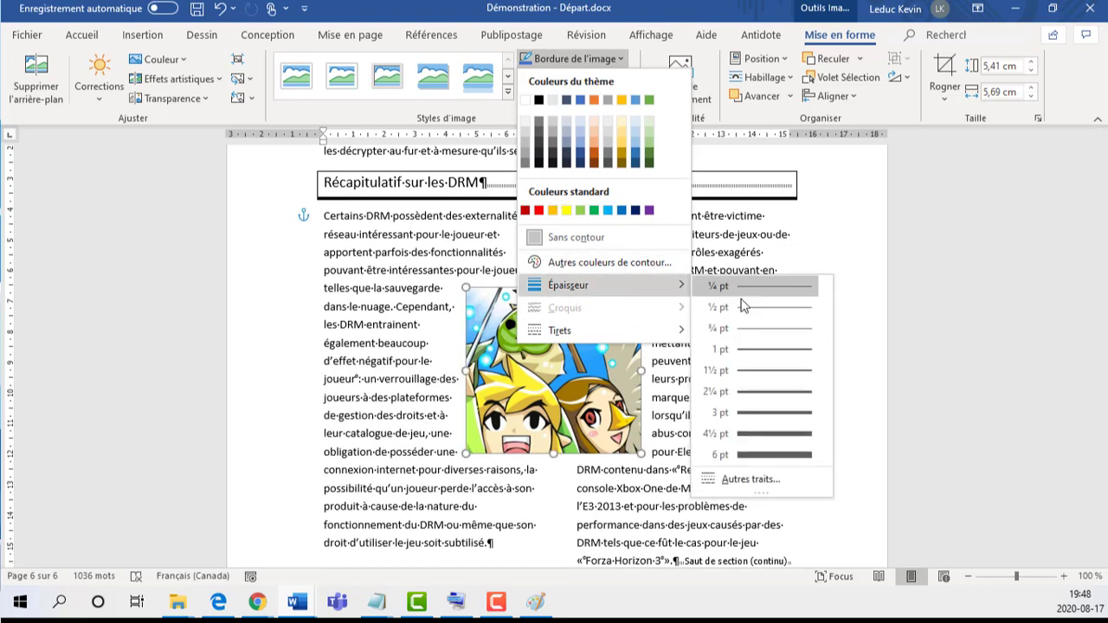
{"action": "left_click", "coordinate": [551, 101]}
{"action": "left_click", "coordinate": [561, 62]}
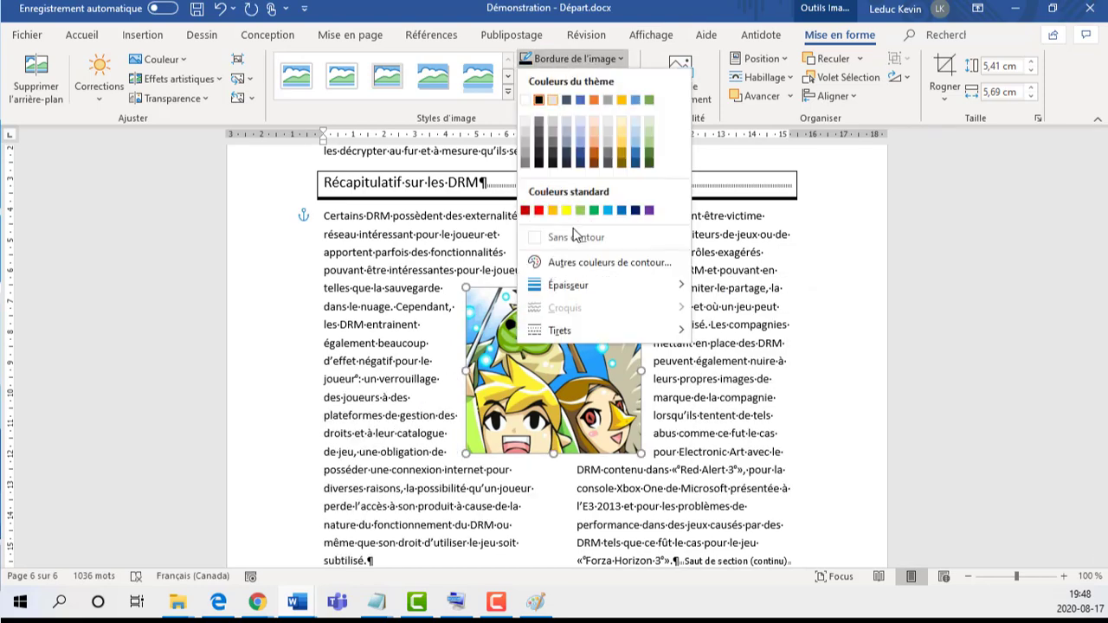
{"action": "mouse_move", "coordinate": [638, 286]}
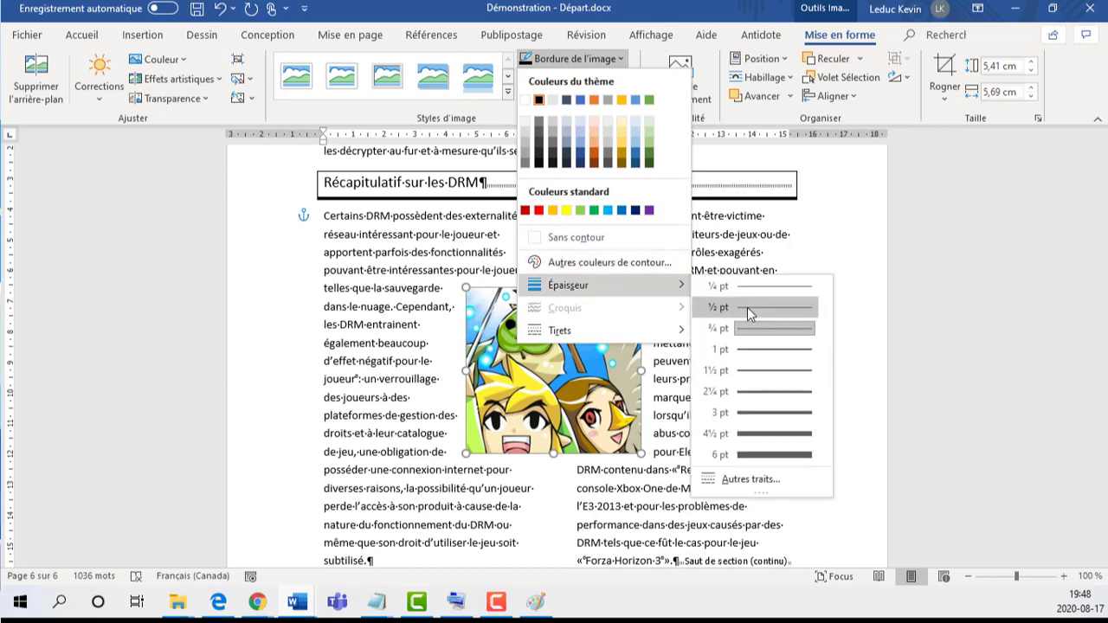
{"action": "left_click", "coordinate": [773, 451]}
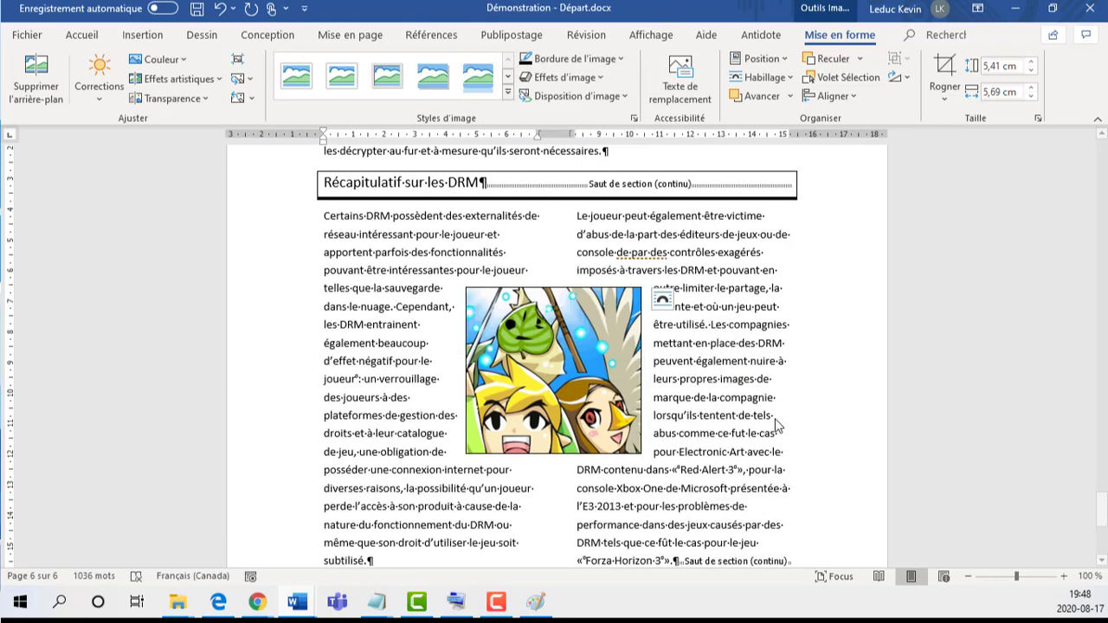
Examine the shadow effects, colour variations, artistic effects and image corrections offered for the picture without applying any.
{"action": "left_click", "coordinate": [563, 94]}
{"action": "left_click", "coordinate": [567, 78]}
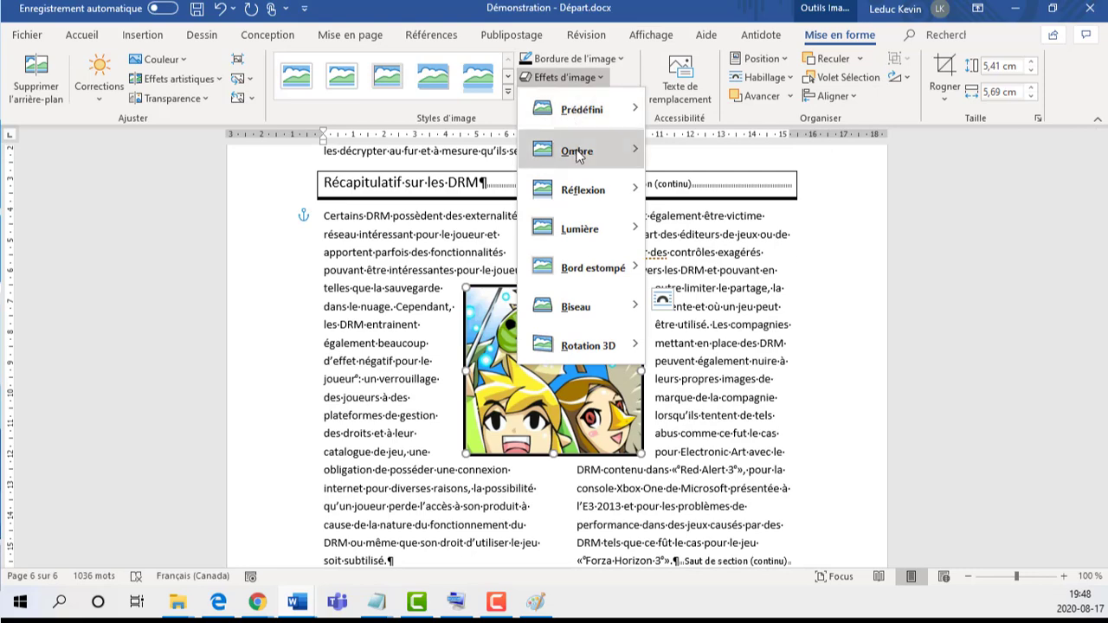
{"action": "mouse_move", "coordinate": [576, 151]}
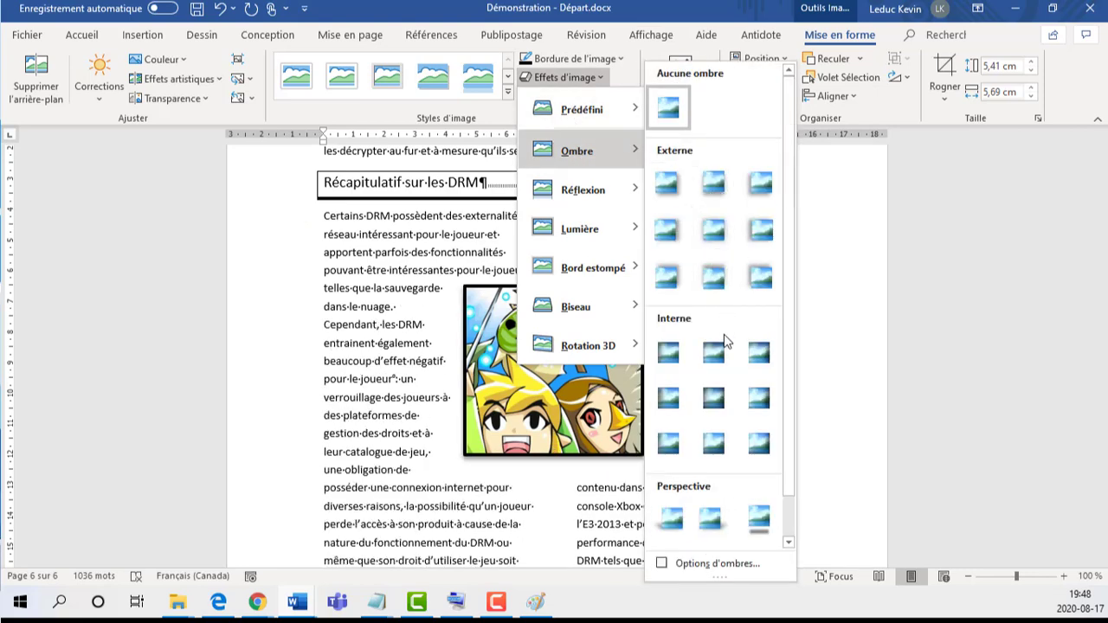
{"action": "left_click", "coordinate": [587, 79]}
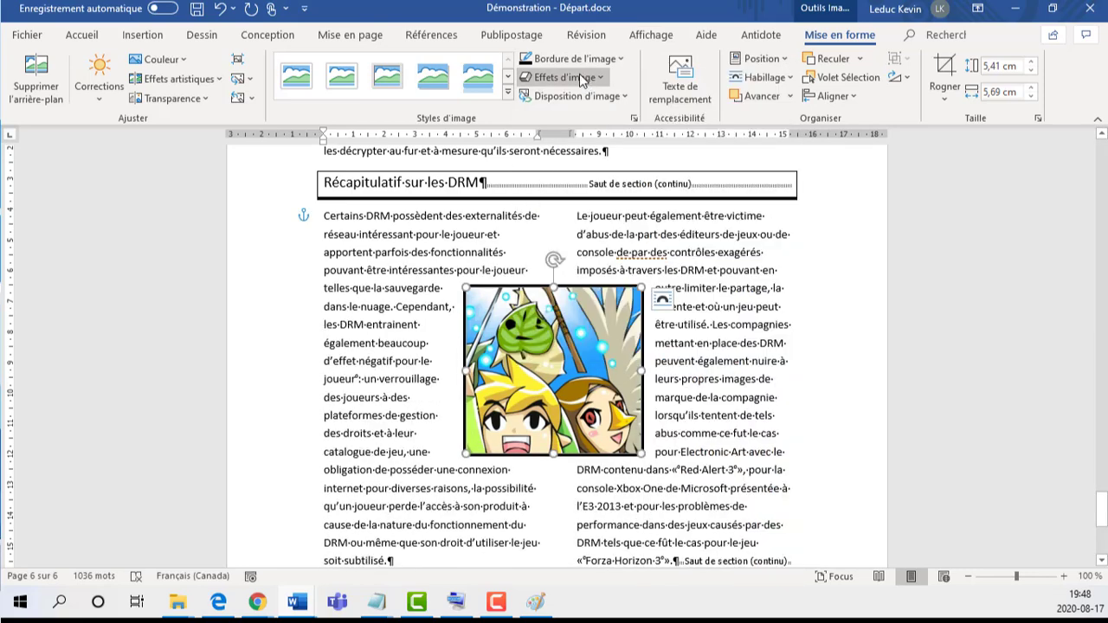
{"action": "left_click", "coordinate": [160, 59]}
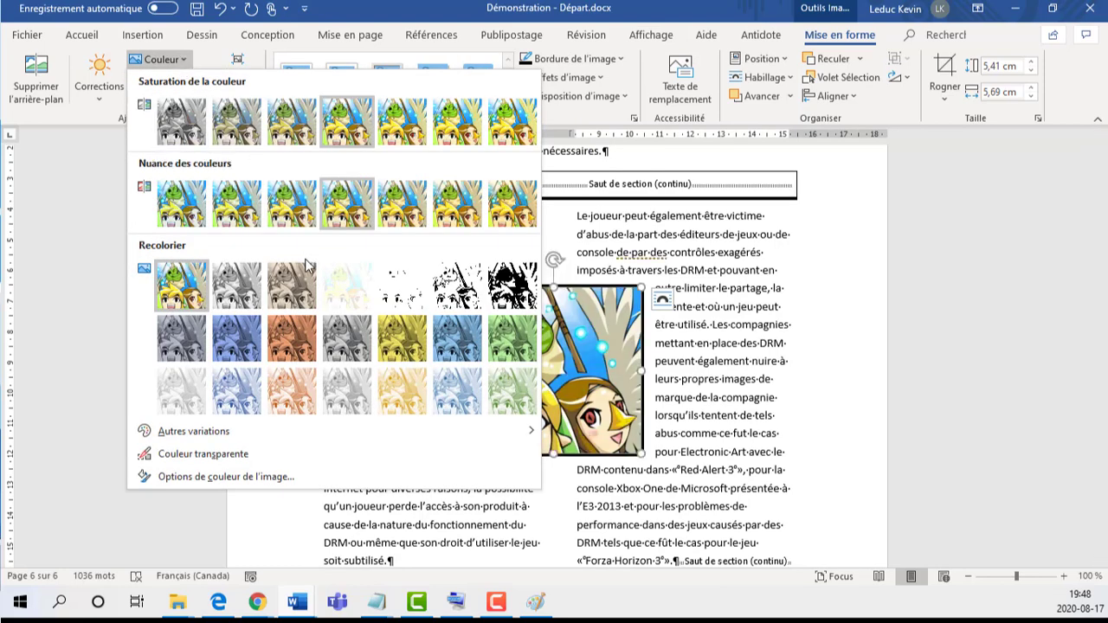
{"action": "left_click", "coordinate": [193, 66]}
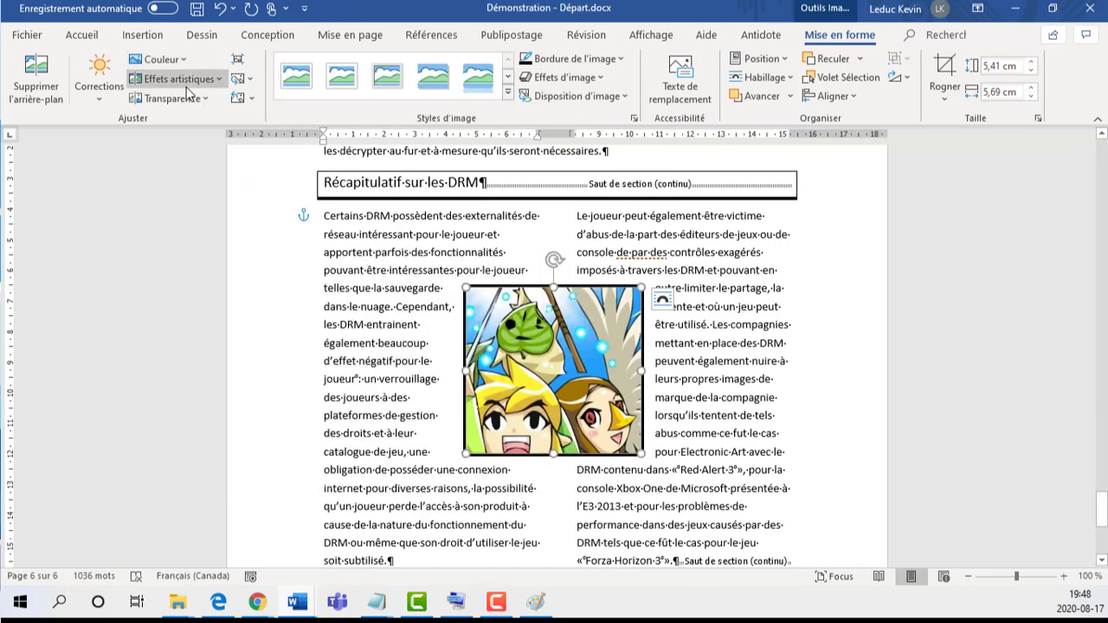
{"action": "left_click", "coordinate": [187, 86]}
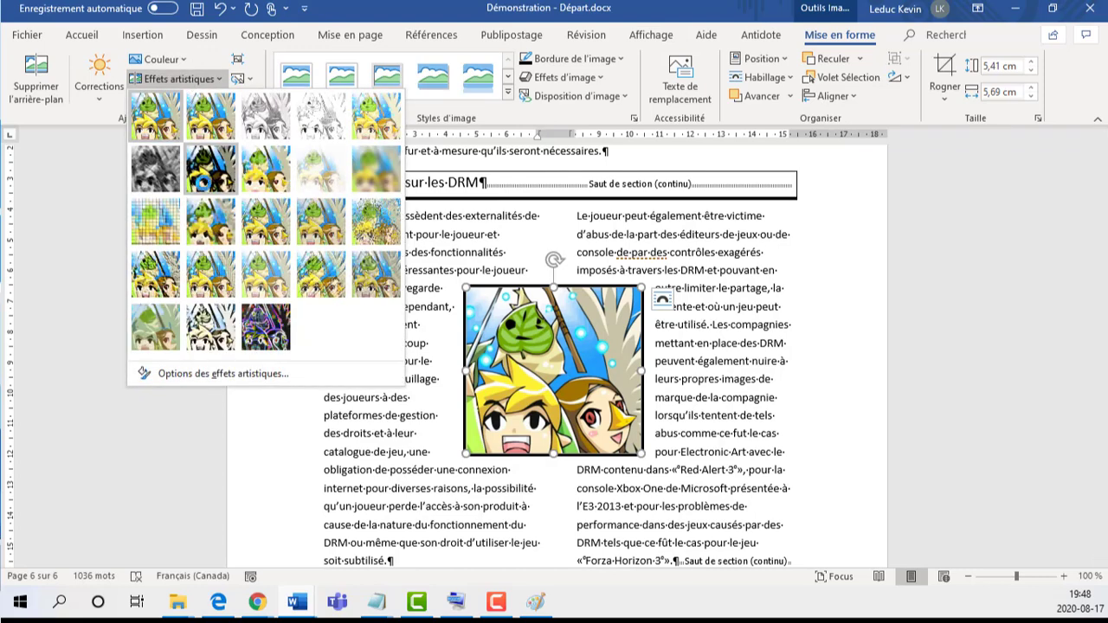
{"action": "left_click", "coordinate": [201, 80]}
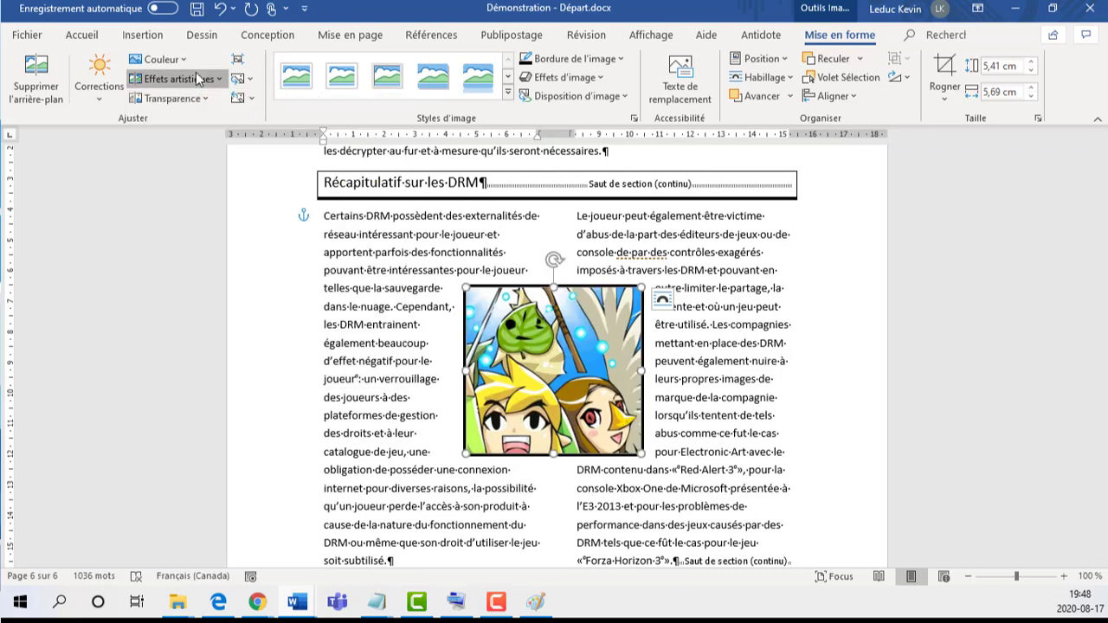
{"action": "left_click", "coordinate": [102, 89]}
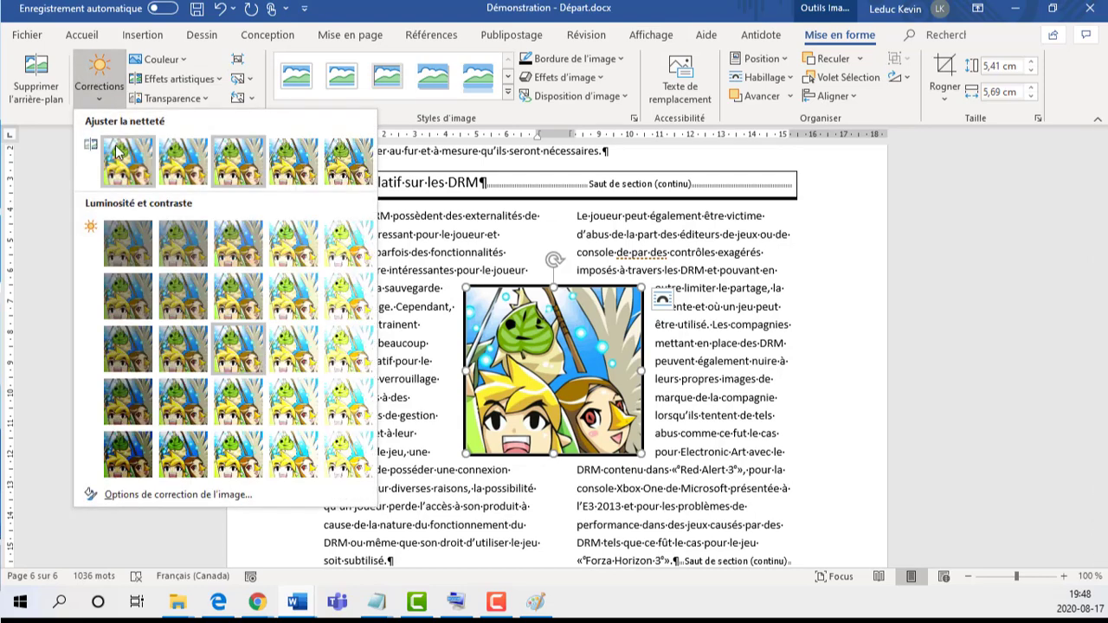
{"action": "left_click", "coordinate": [104, 92]}
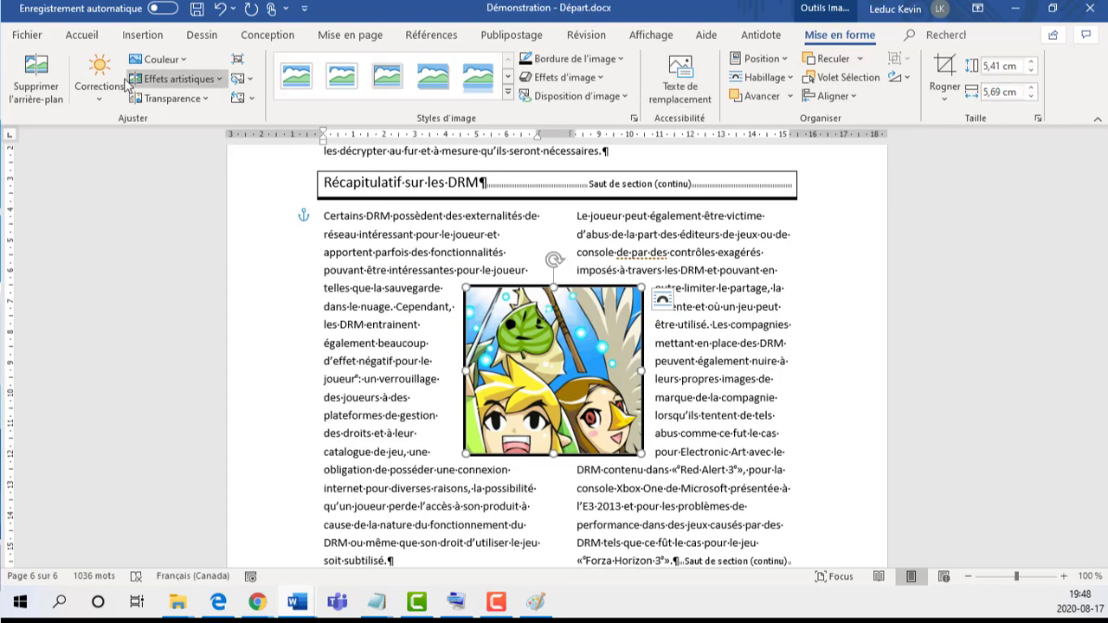
{"action": "left_click", "coordinate": [701, 308]}
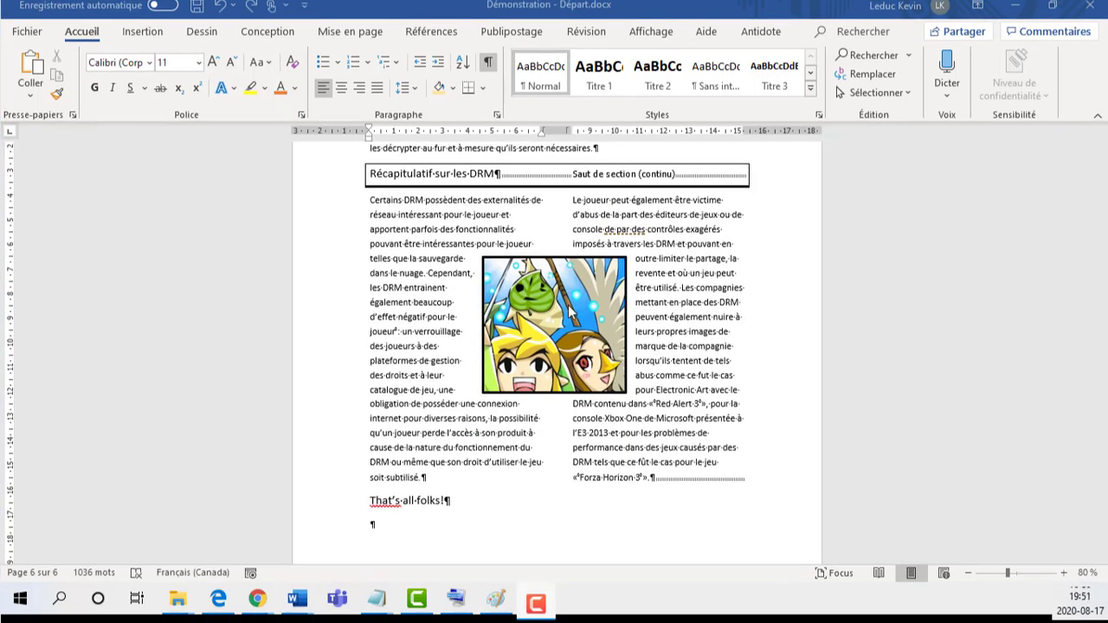
Apply the Rectangle arrondi réfléchi picture style to the picture between the two columns.
{"action": "left_click", "coordinate": [579, 325]}
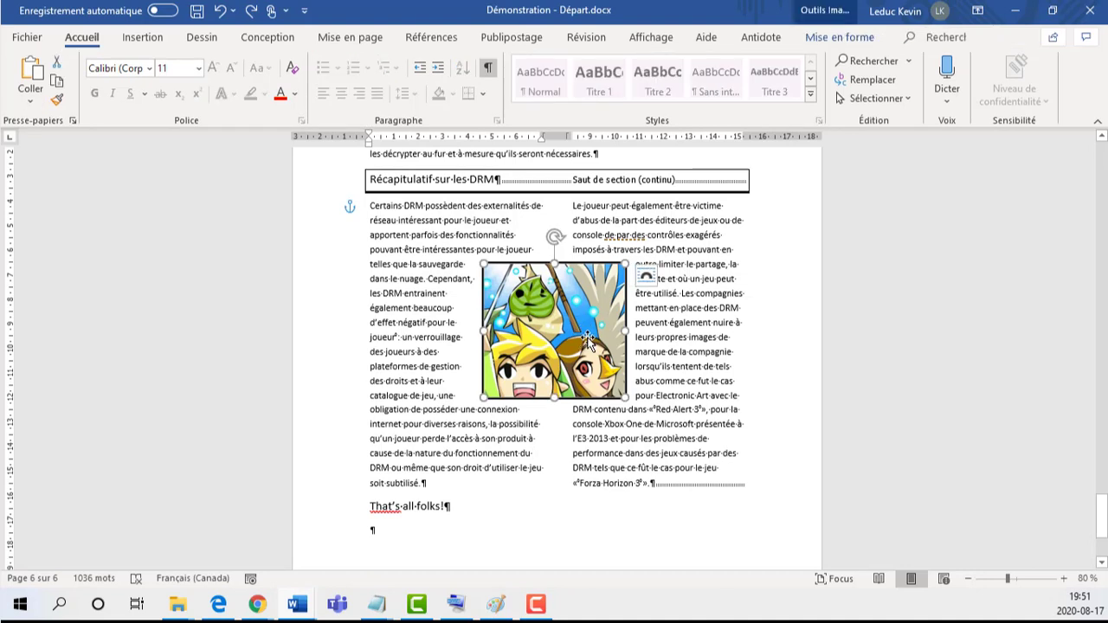
{"action": "left_click", "coordinate": [844, 39]}
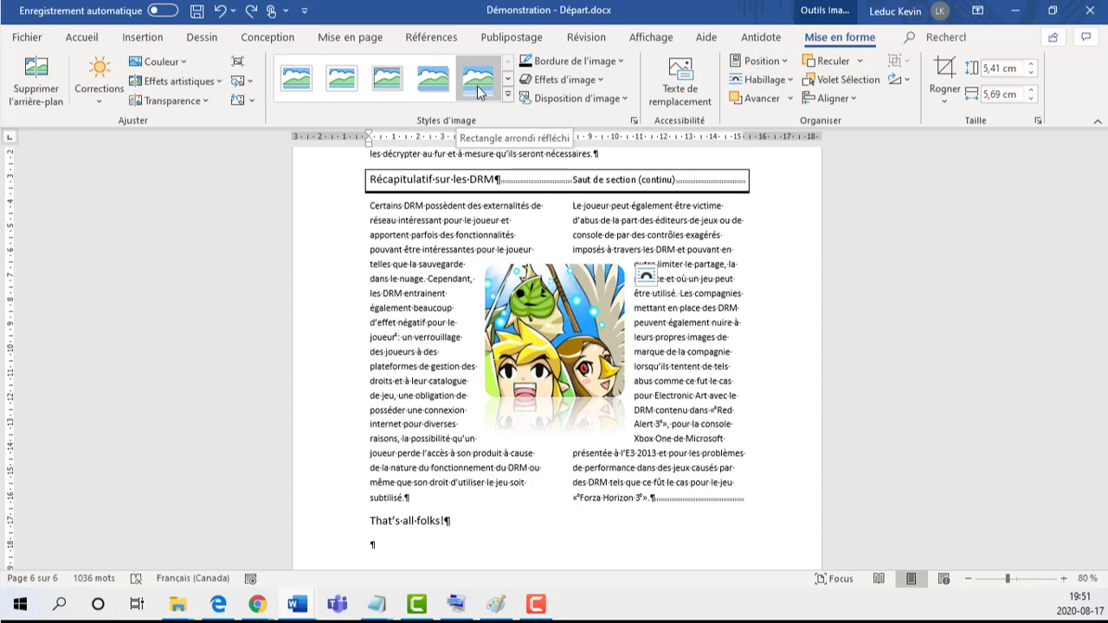
{"action": "left_click", "coordinate": [479, 92]}
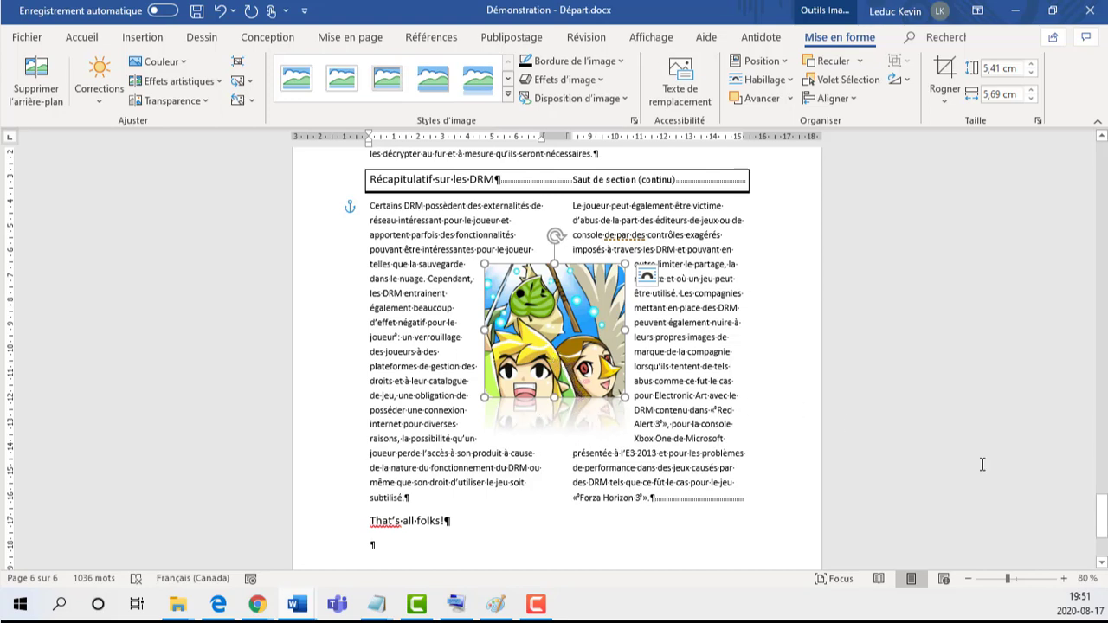
Enlarge the cover page title "LES DRM : LE MAL INCARNÉ" to 26 pt.
{"action": "left_click_drag", "start_coordinate": [1101, 515], "coordinate": [1101, 148]}
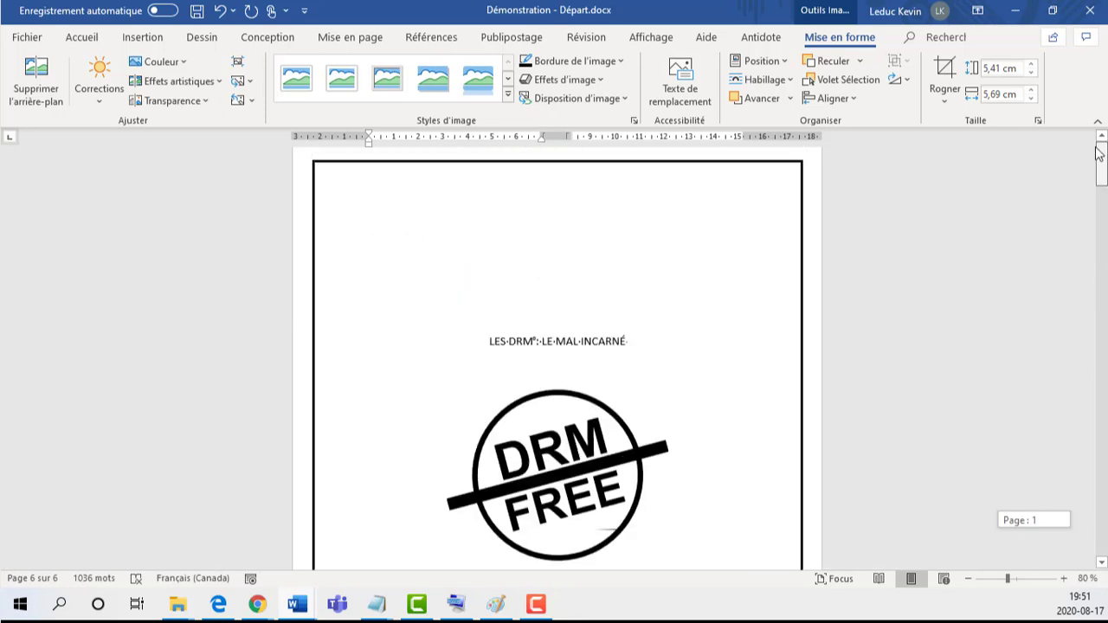
{"action": "scroll", "coordinate": [638, 364], "scroll_direction": "up", "scroll_amount": 2, "text": "ctrl"}
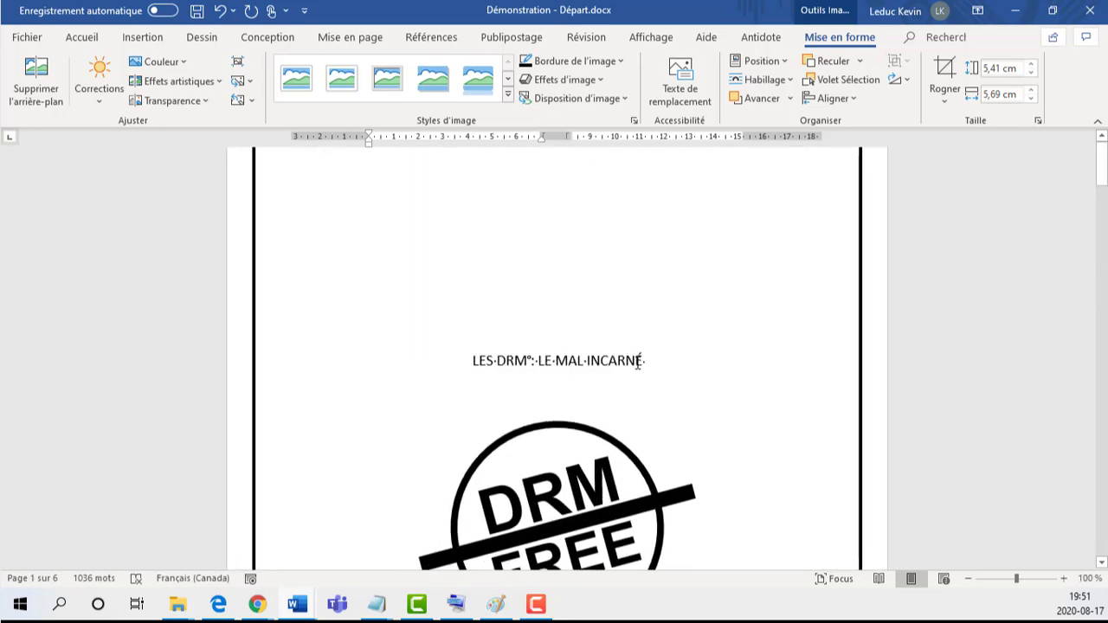
{"action": "left_click_drag", "start_coordinate": [651, 360], "coordinate": [473, 360]}
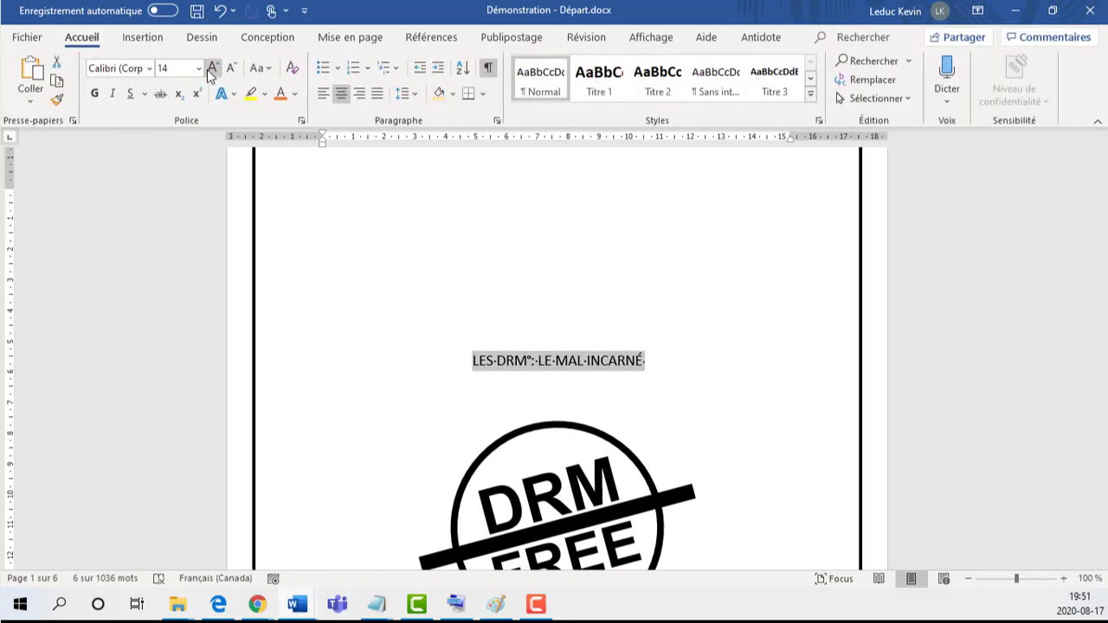
{"action": "left_click", "coordinate": [212, 70]}
{"action": "left_click", "coordinate": [212, 69]}
{"action": "left_click", "coordinate": [212, 69]}
{"action": "left_click", "coordinate": [212, 70]}
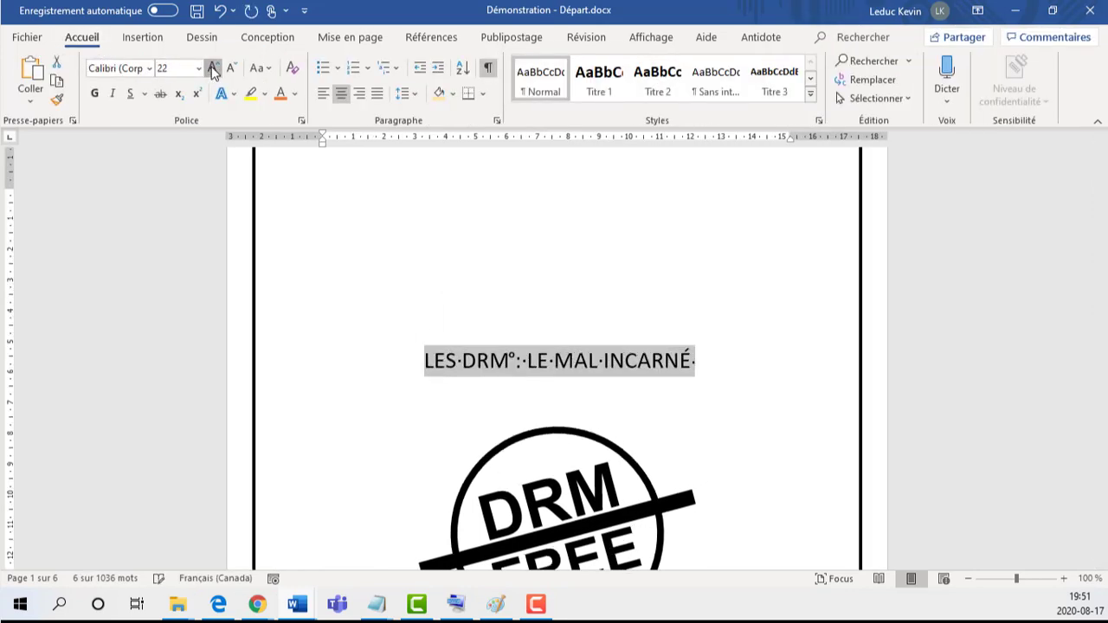
{"action": "left_click", "coordinate": [212, 69]}
{"action": "left_click", "coordinate": [212, 69]}
{"action": "left_click", "coordinate": [622, 322]}
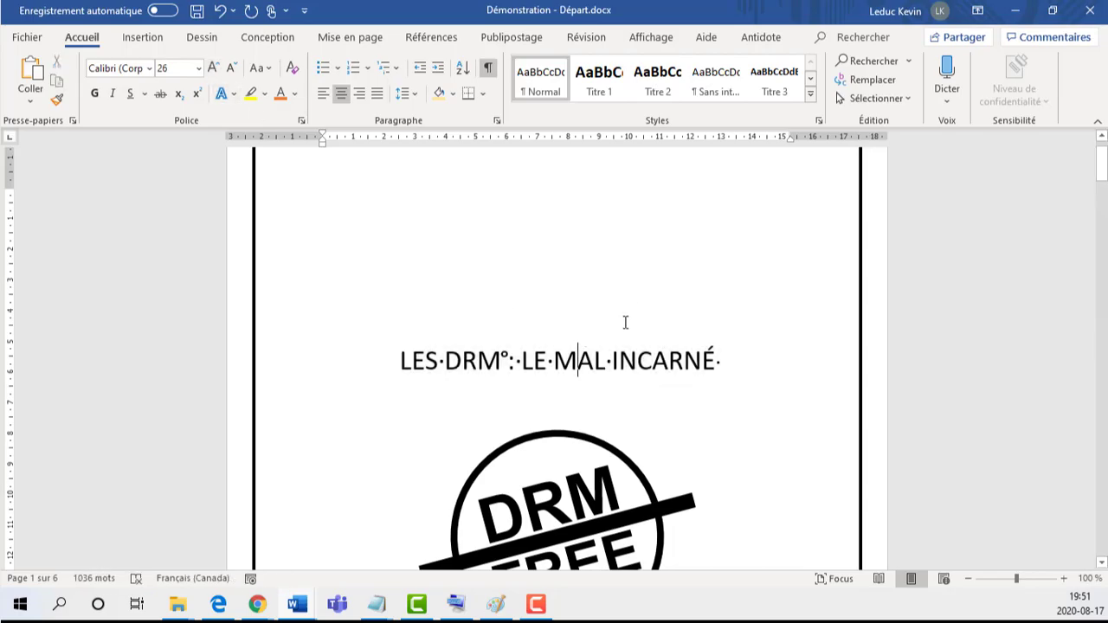